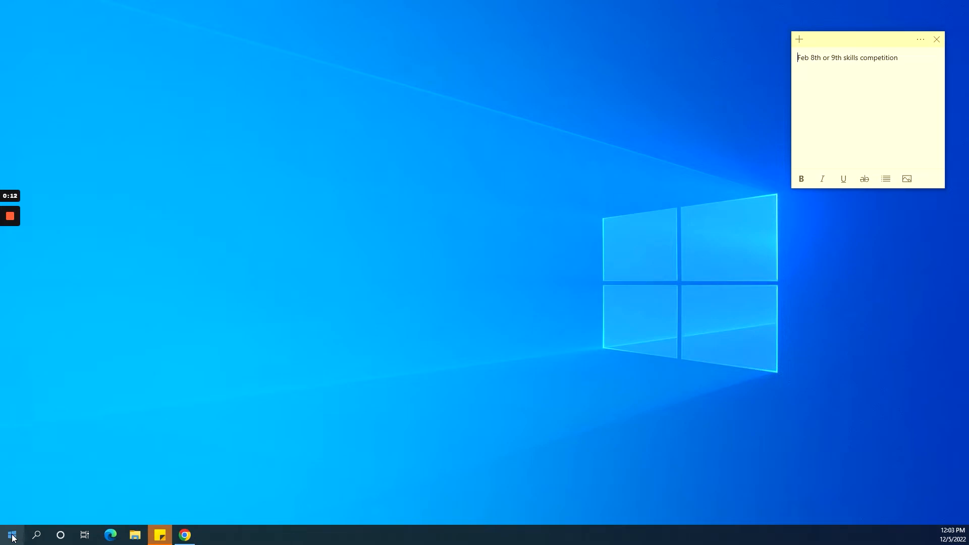
Launch Adobe After Effects 2022 by searching for it from the Start menu.
{"action": "left_click", "coordinate": [13, 534]}
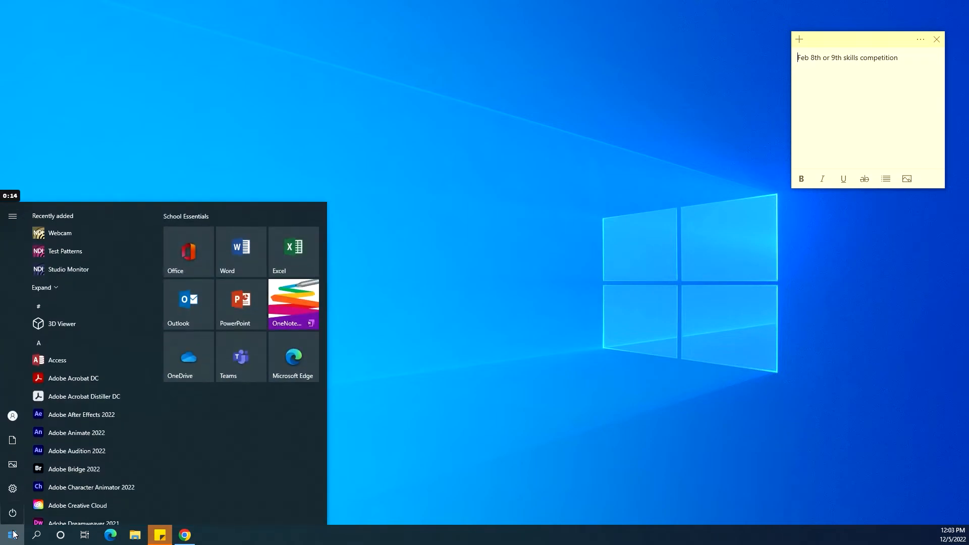
{"action": "type", "text": "after"}
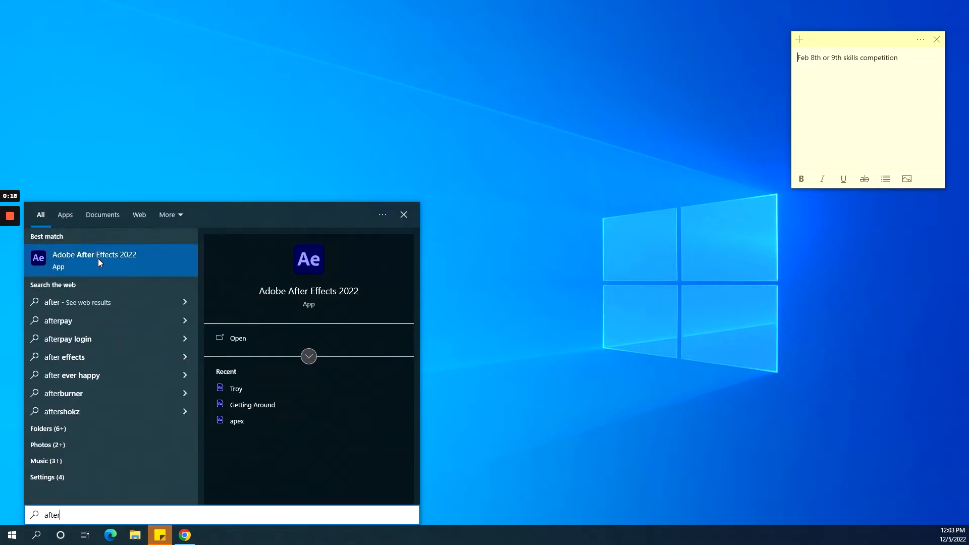
{"action": "left_click", "coordinate": [98, 259]}
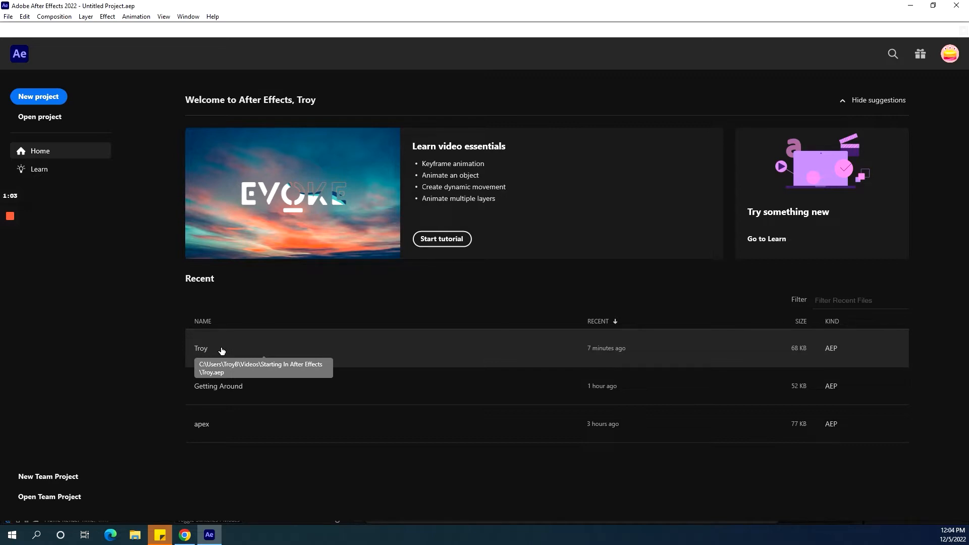
Start a new project and create a composition named Troy with the HDTV 1080 24 preset and square pixels.
{"action": "left_click", "coordinate": [48, 101]}
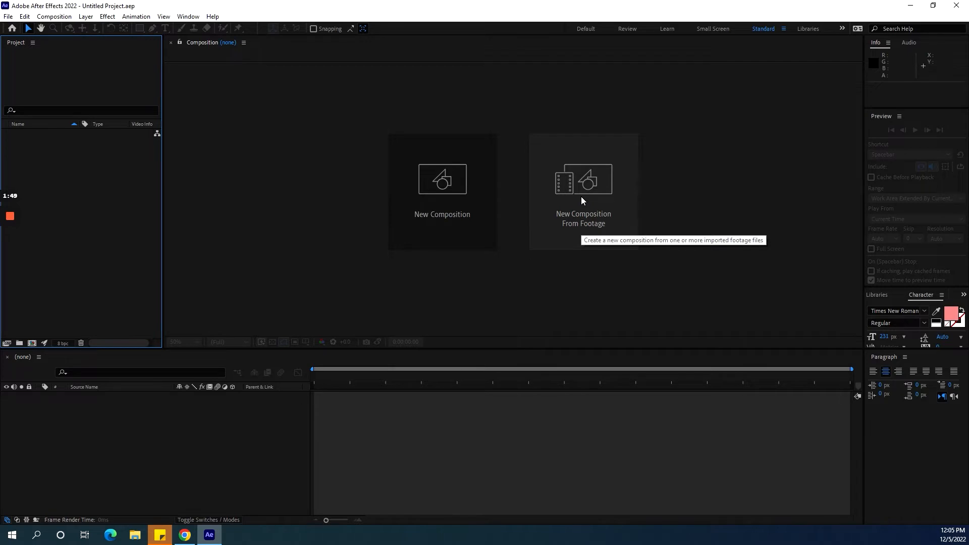
{"action": "left_click", "coordinate": [443, 177]}
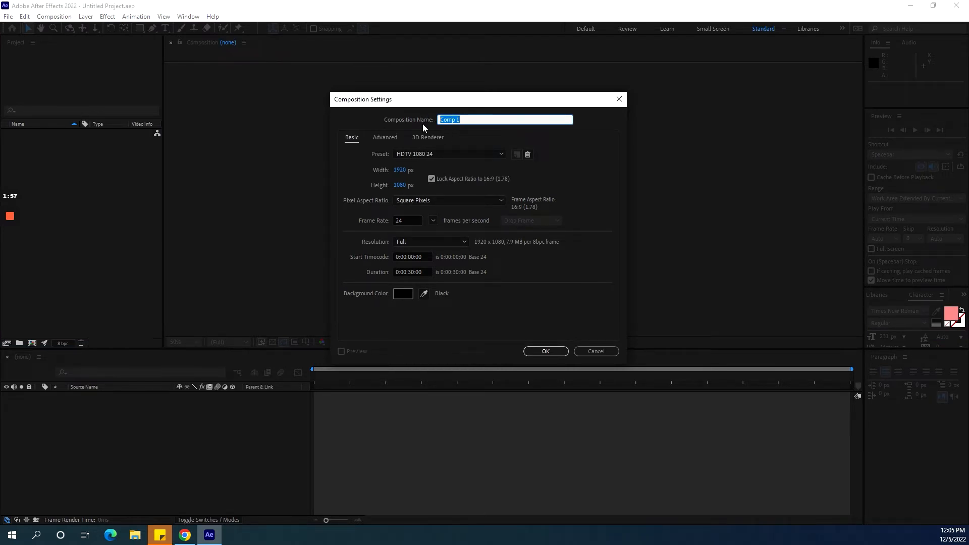
{"action": "type", "text": "Troy"}
{"action": "left_click", "coordinate": [501, 155]}
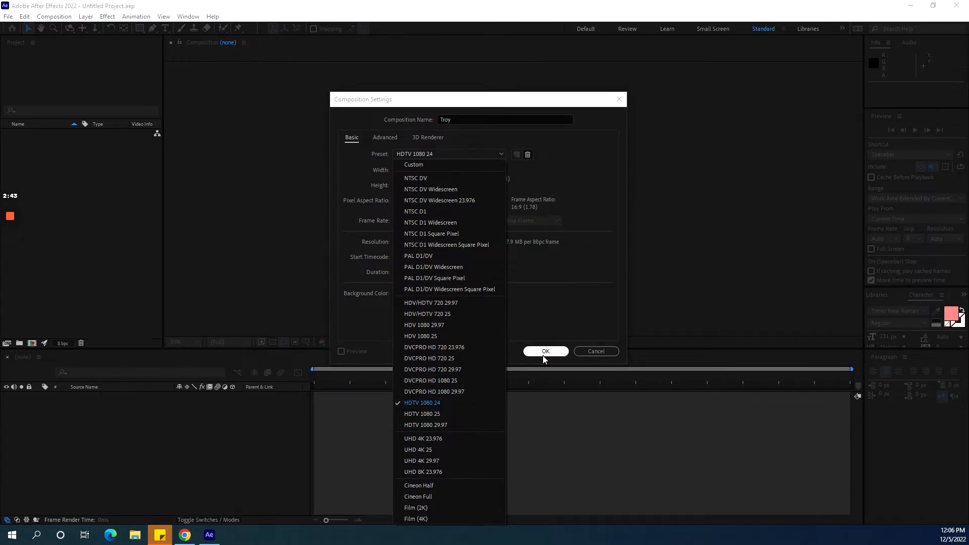
{"action": "left_click", "coordinate": [589, 177]}
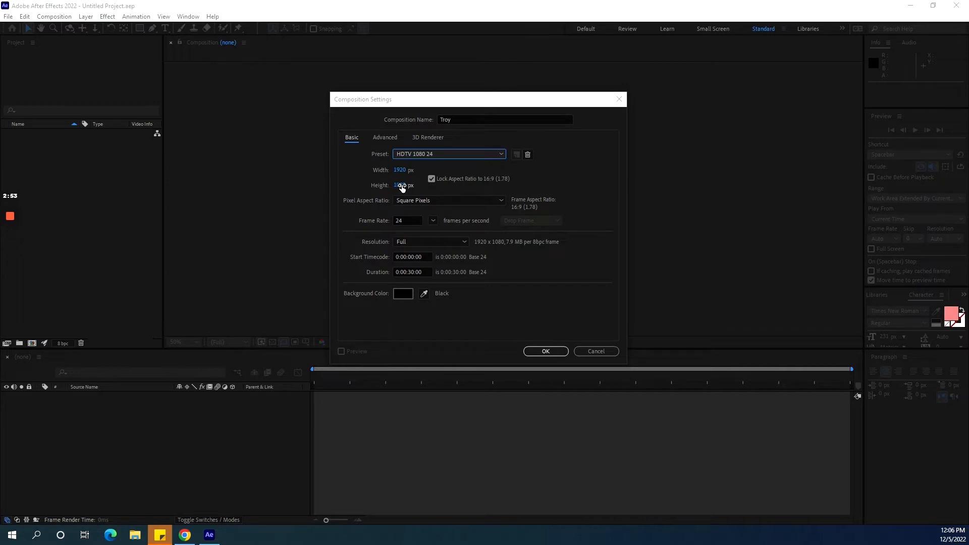
{"action": "left_click", "coordinate": [428, 201]}
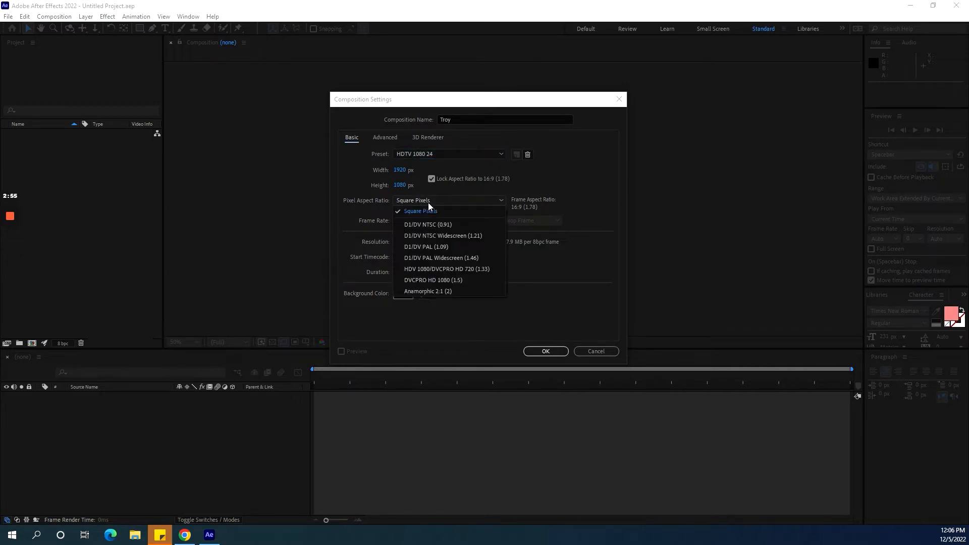
{"action": "left_click", "coordinate": [614, 196]}
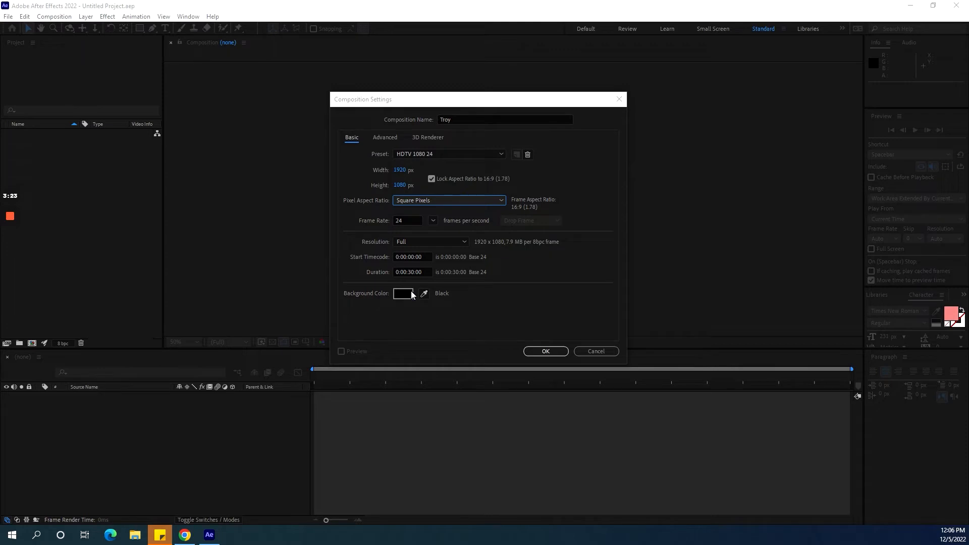
{"action": "left_click", "coordinate": [556, 354]}
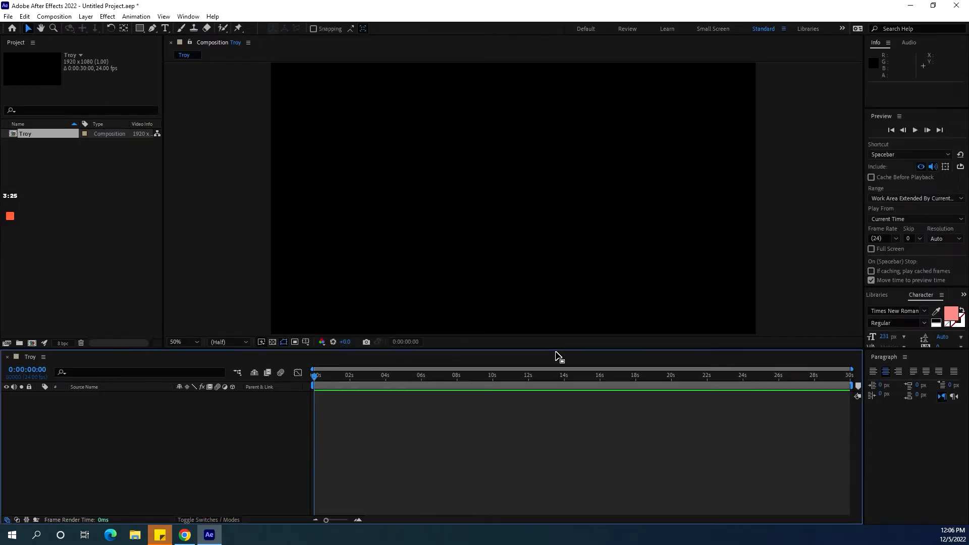
Browse the Edit, Composition, Layer, Help and File menus.
{"action": "left_click", "coordinate": [26, 17]}
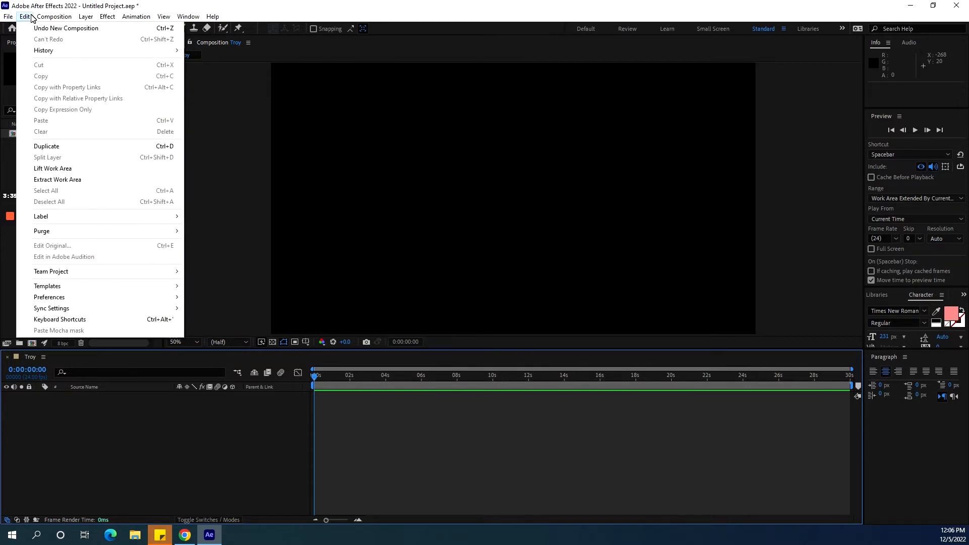
{"action": "left_click", "coordinate": [45, 19]}
{"action": "left_click", "coordinate": [45, 18]}
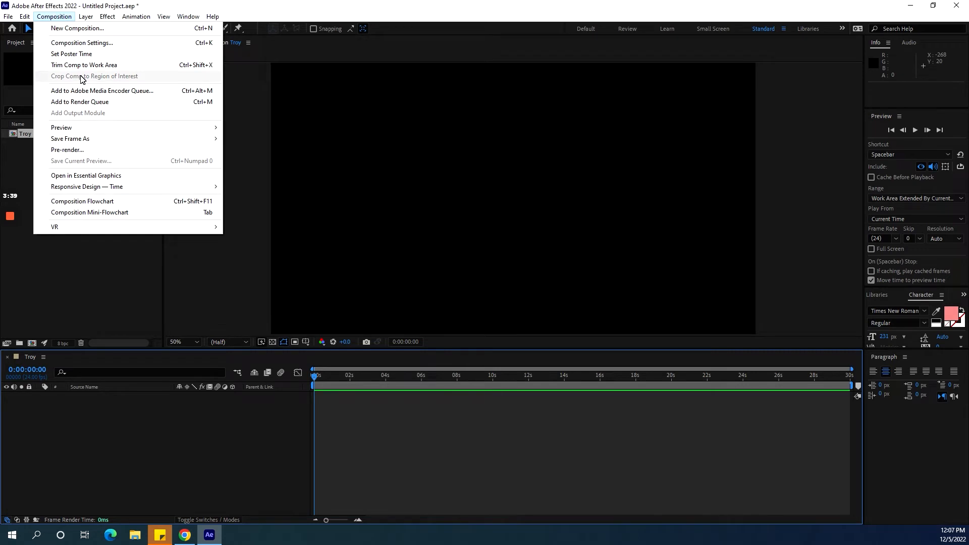
{"action": "mouse_move", "coordinate": [91, 18]}
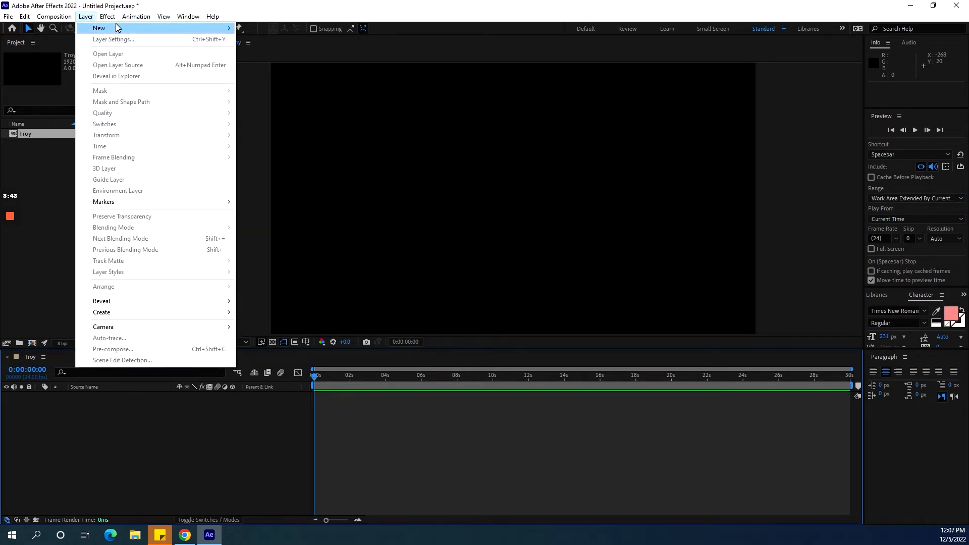
{"action": "mouse_move", "coordinate": [145, 19]}
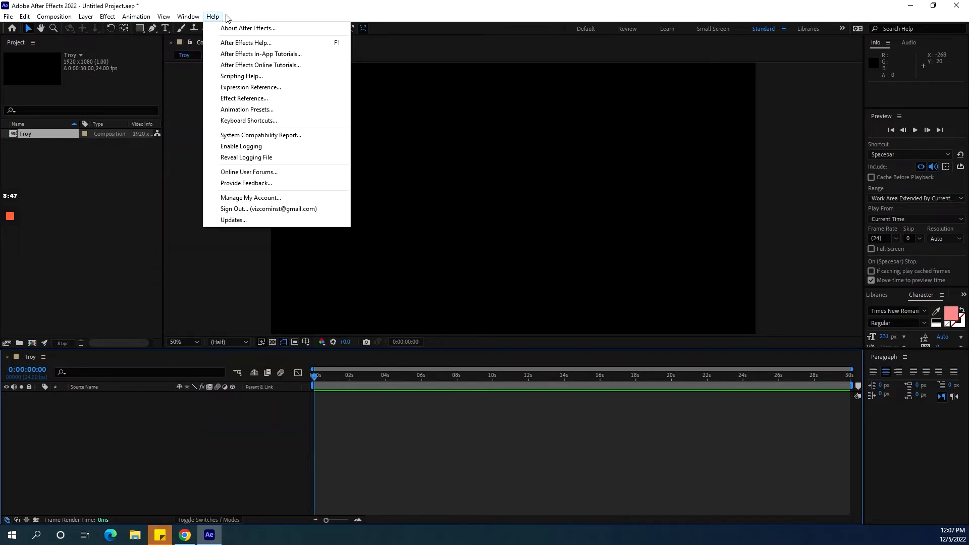
{"action": "mouse_move", "coordinate": [9, 19]}
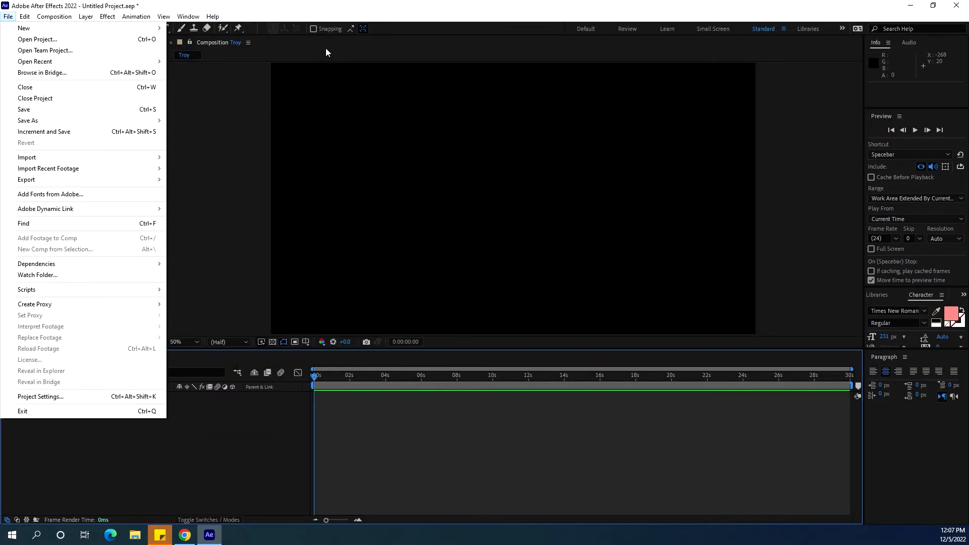
{"action": "left_click", "coordinate": [350, 70]}
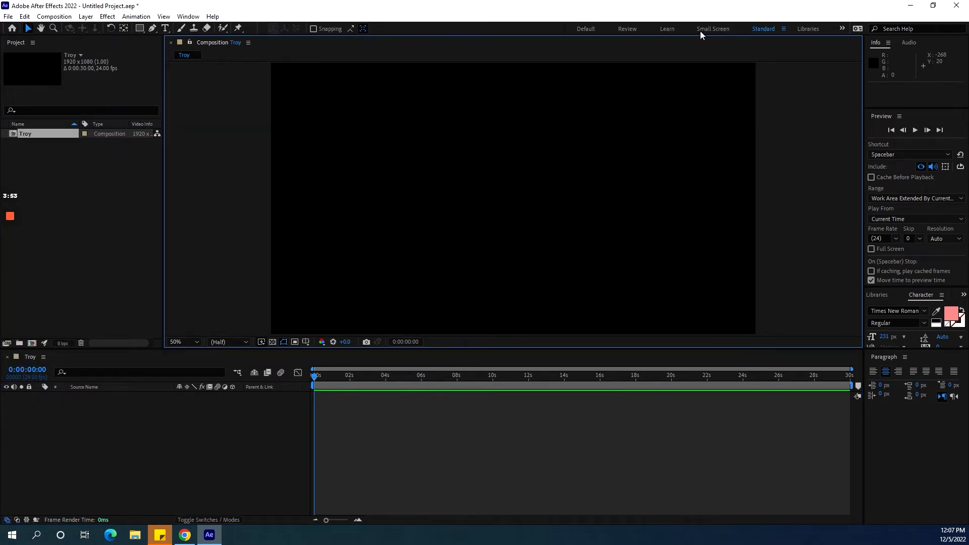
Try the Default and Review workspaces, returning to the Standard workspace.
{"action": "left_click", "coordinate": [584, 29]}
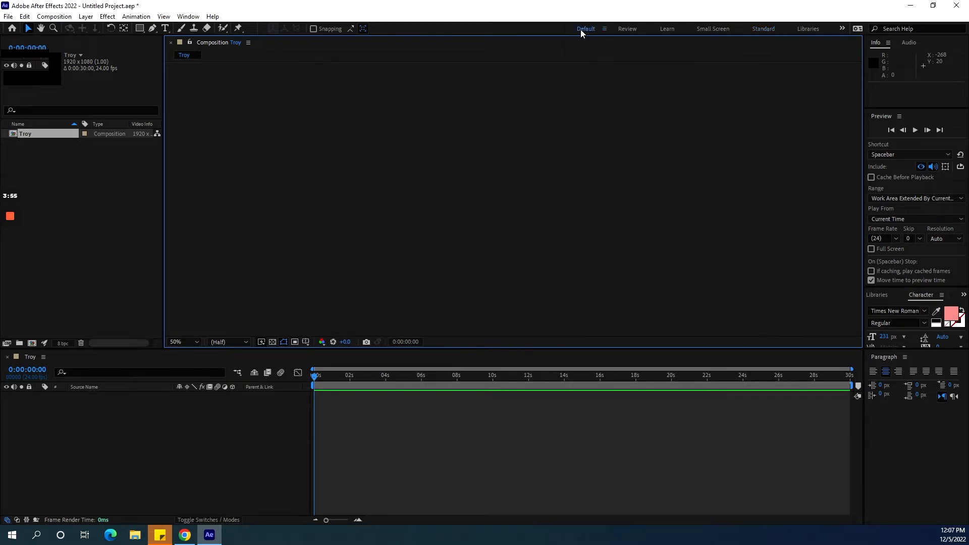
{"action": "left_click", "coordinate": [629, 29]}
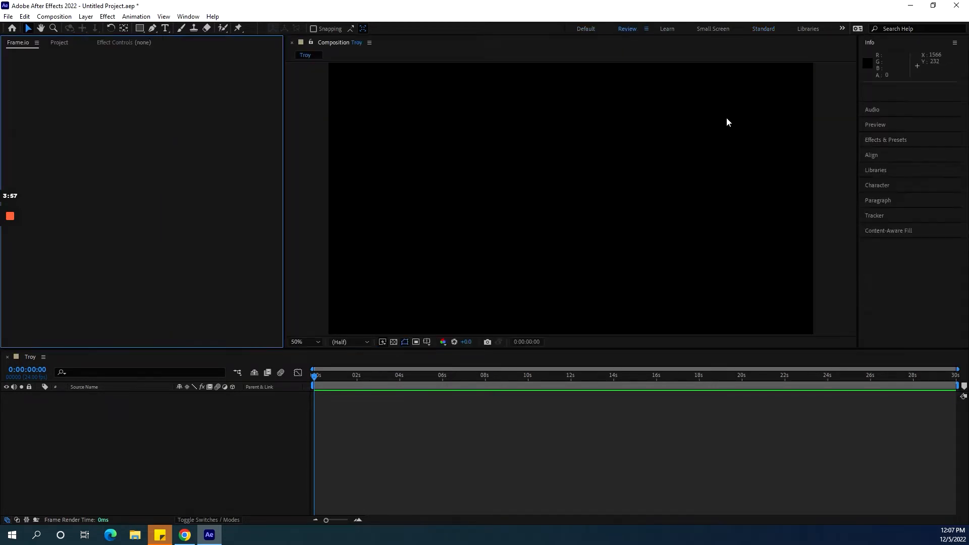
{"action": "left_click", "coordinate": [764, 29]}
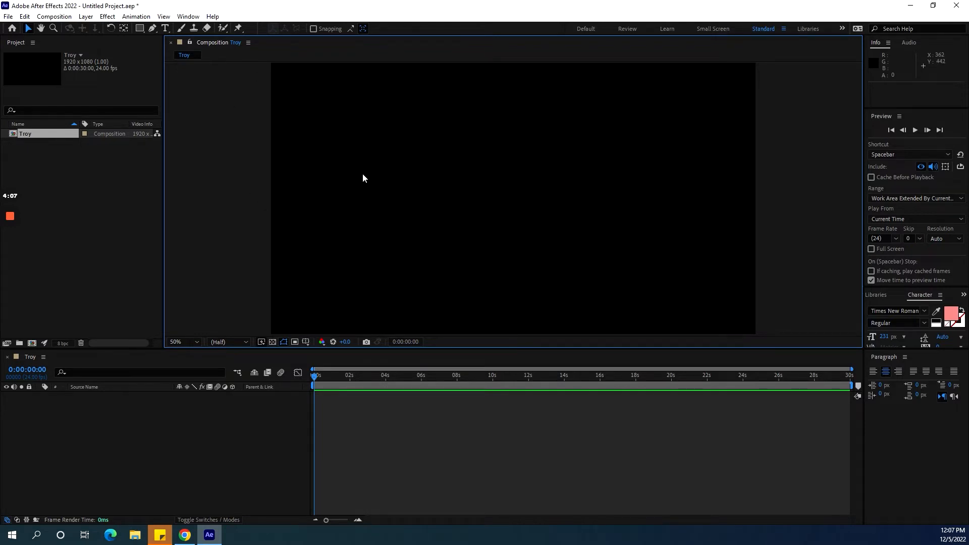
Zoom the composition view to 25% and toggle the transparency grid on and off.
{"action": "scroll", "coordinate": [363, 174], "scroll_direction": "down", "scroll_amount": 1}
{"action": "scroll", "coordinate": [362, 174], "scroll_direction": "down", "scroll_amount": 3}
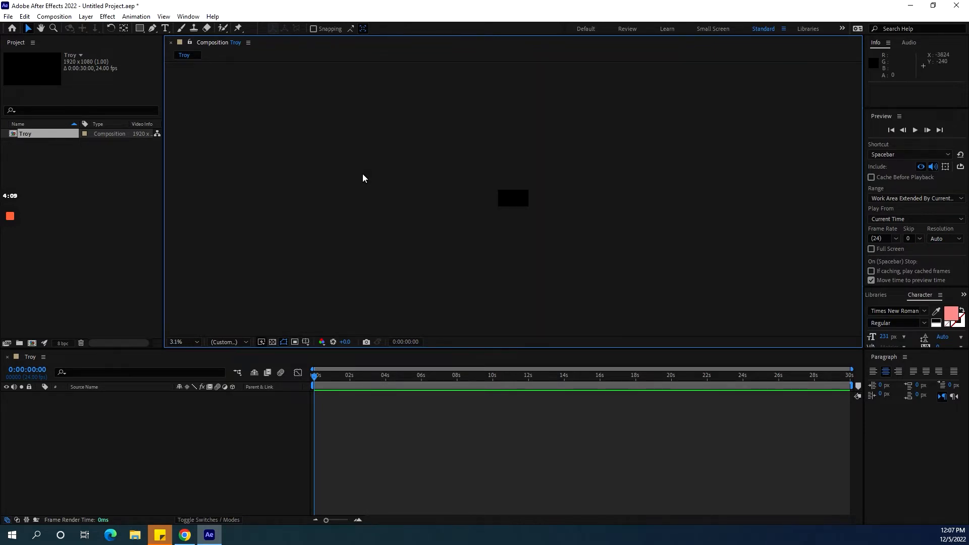
{"action": "scroll", "coordinate": [363, 173], "scroll_direction": "up", "scroll_amount": 3}
{"action": "scroll", "coordinate": [363, 173], "scroll_direction": "down", "scroll_amount": 3}
{"action": "scroll", "coordinate": [363, 174], "scroll_direction": "up", "scroll_amount": 3}
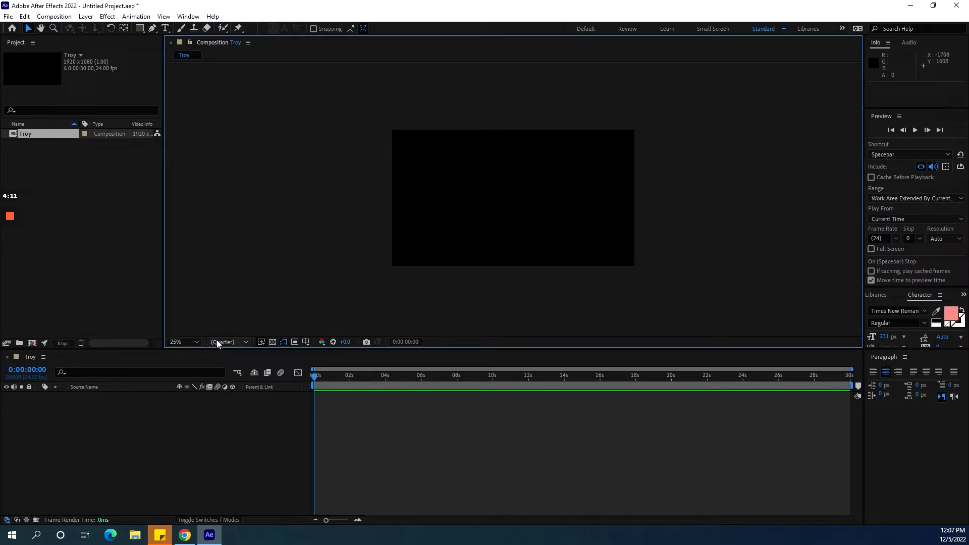
{"action": "left_click", "coordinate": [272, 342]}
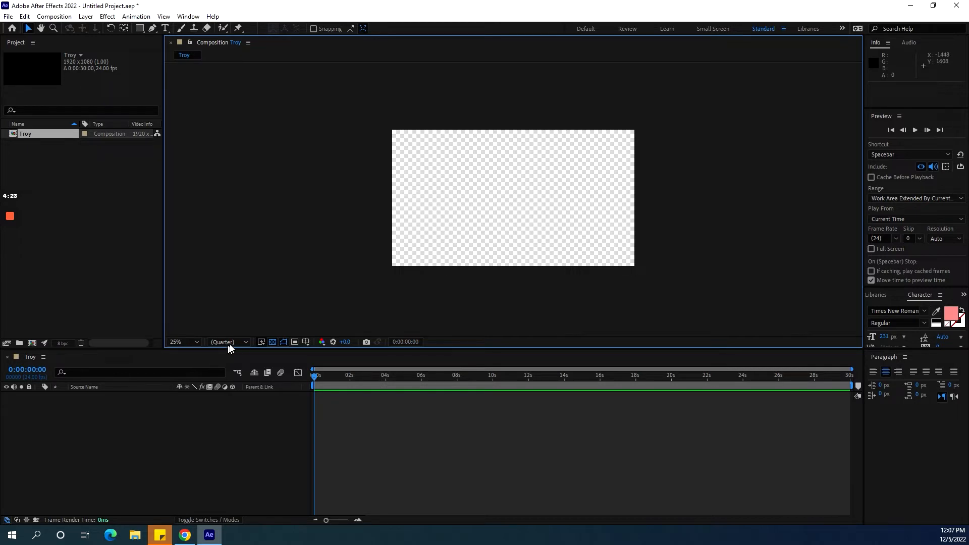
{"action": "left_click", "coordinate": [273, 342]}
{"action": "left_click", "coordinate": [272, 341]}
{"action": "left_click", "coordinate": [272, 342]}
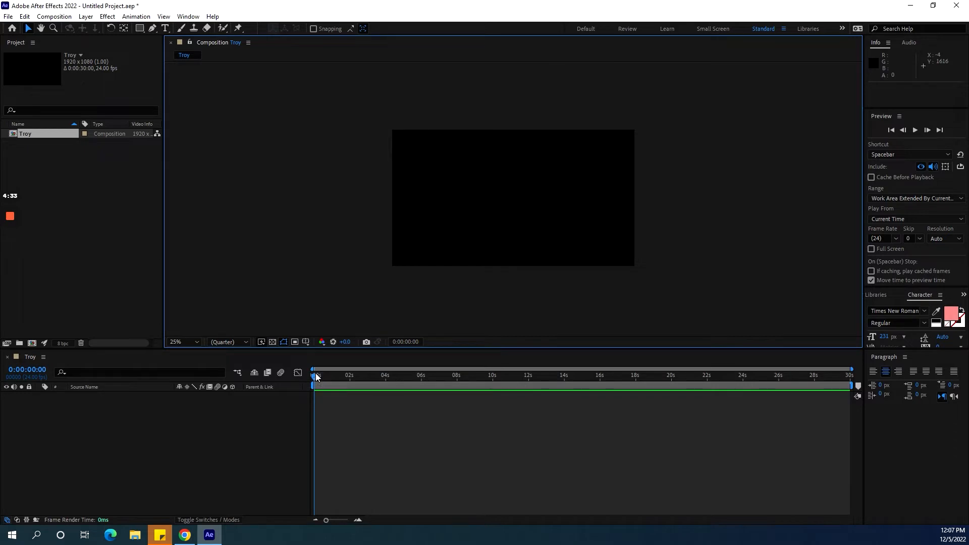
Draw a text box across the upper middle of the composition and type Troy.
{"action": "left_click_drag", "start_coordinate": [316, 376], "coordinate": [211, 362]}
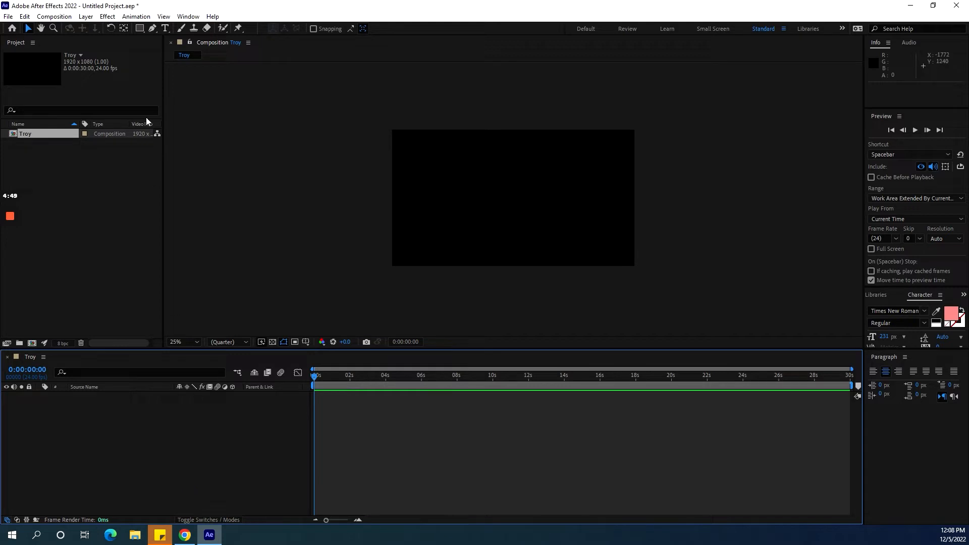
{"action": "left_click", "coordinate": [165, 29]}
{"action": "left_click_drag", "start_coordinate": [409, 158], "coordinate": [617, 230]}
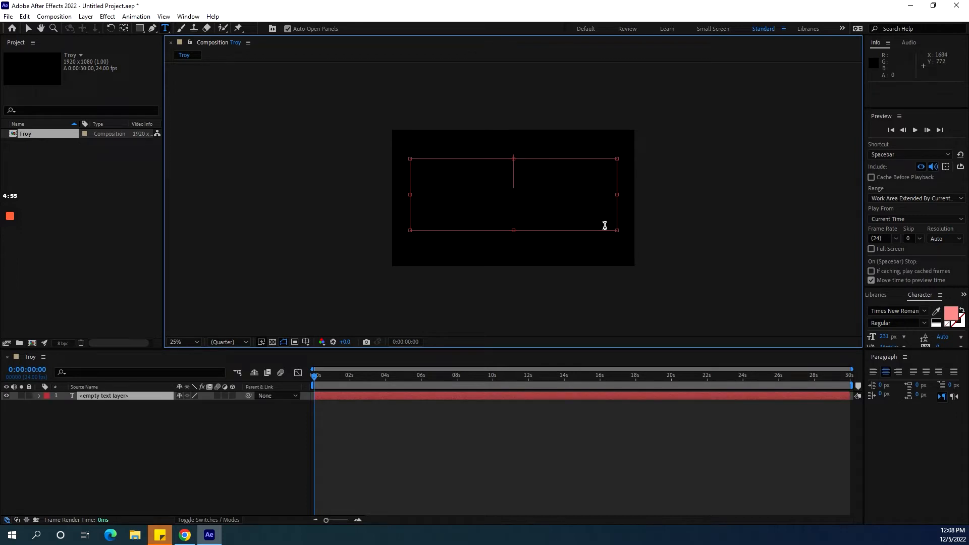
{"action": "type", "text": "Troy"}
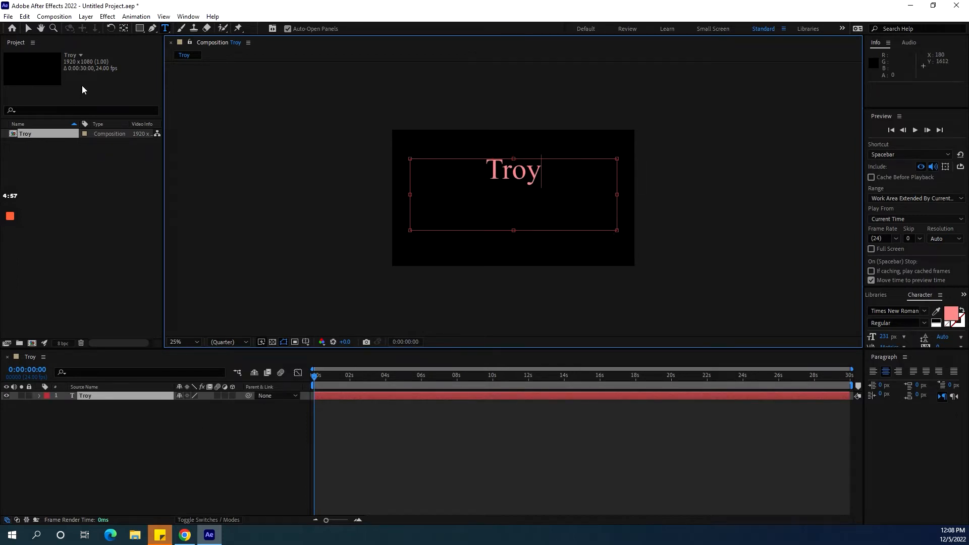
Add a new empty text layer and delete it.
{"action": "left_click", "coordinate": [89, 17]}
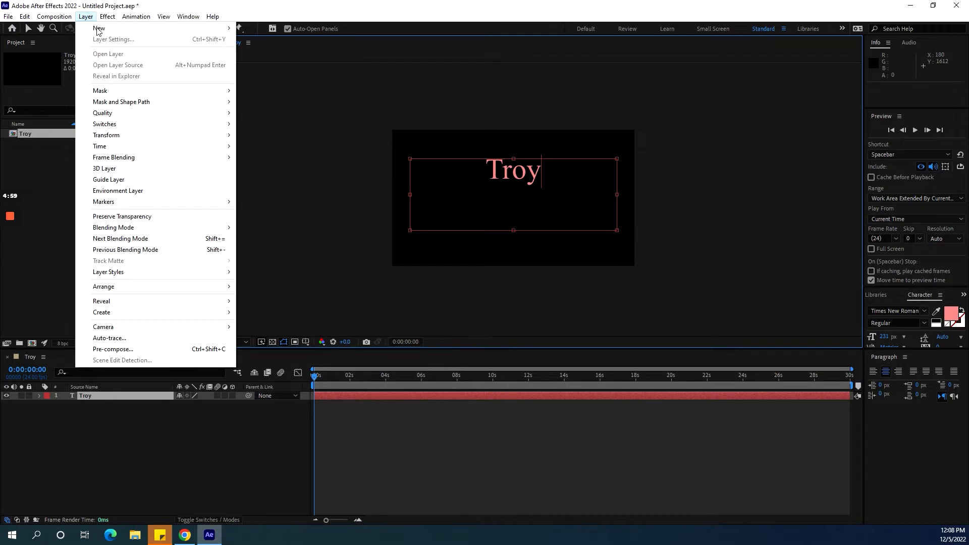
{"action": "mouse_move", "coordinate": [99, 31]}
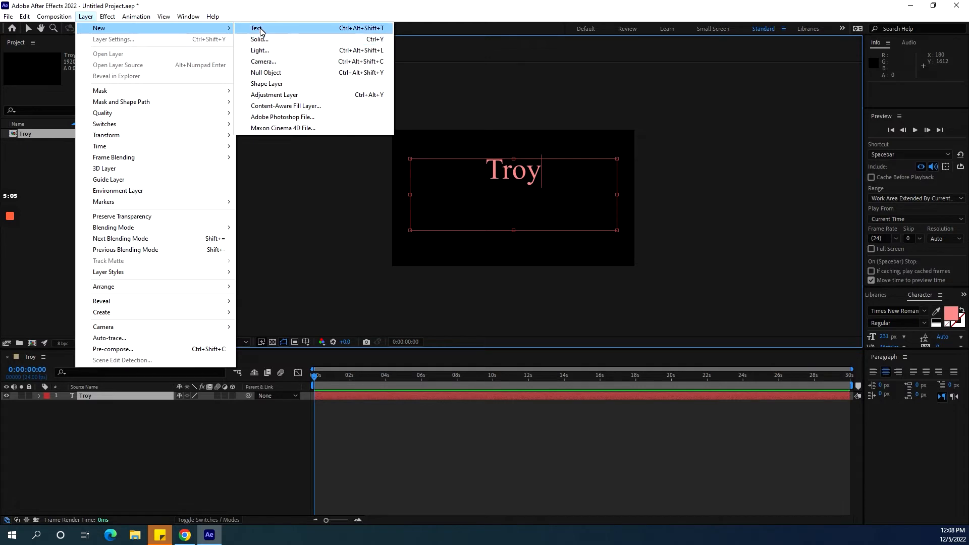
{"action": "left_click", "coordinate": [258, 29]}
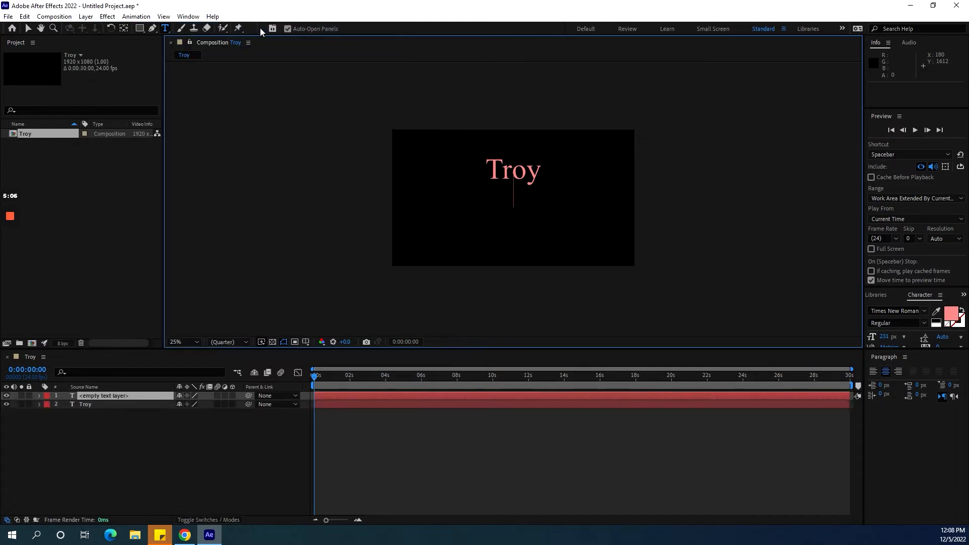
{"action": "left_click", "coordinate": [116, 396]}
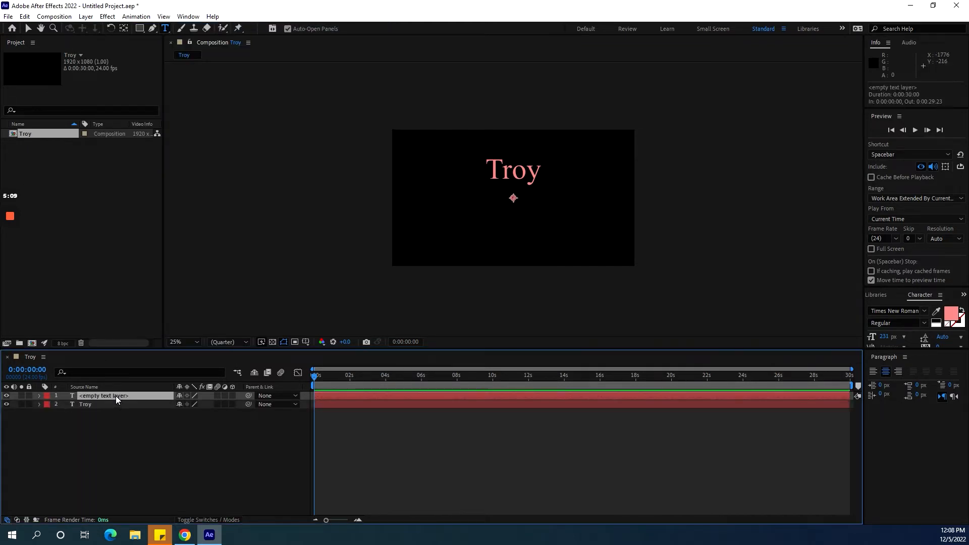
{"action": "key", "text": "Delete"}
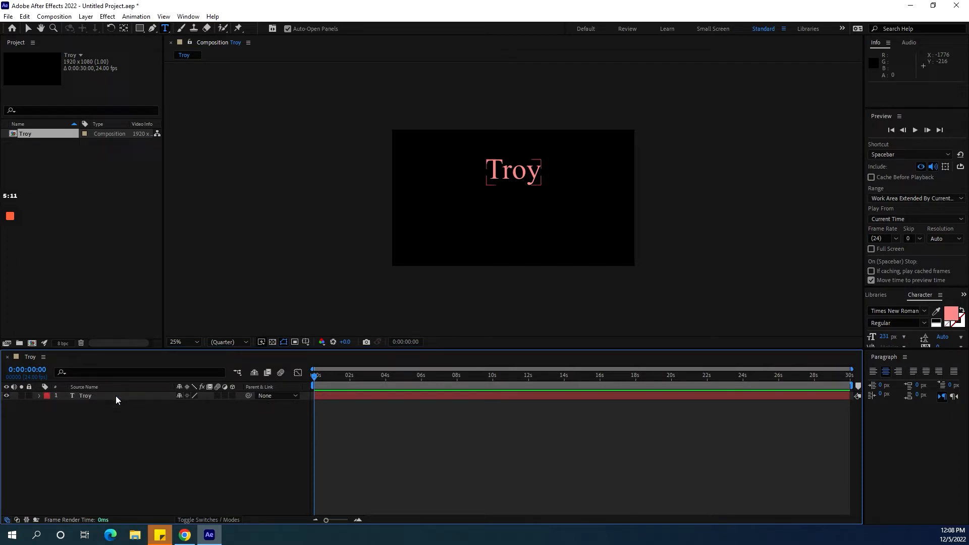
Select the Troy text layer and switch to the Default workspace.
{"action": "left_click", "coordinate": [116, 396]}
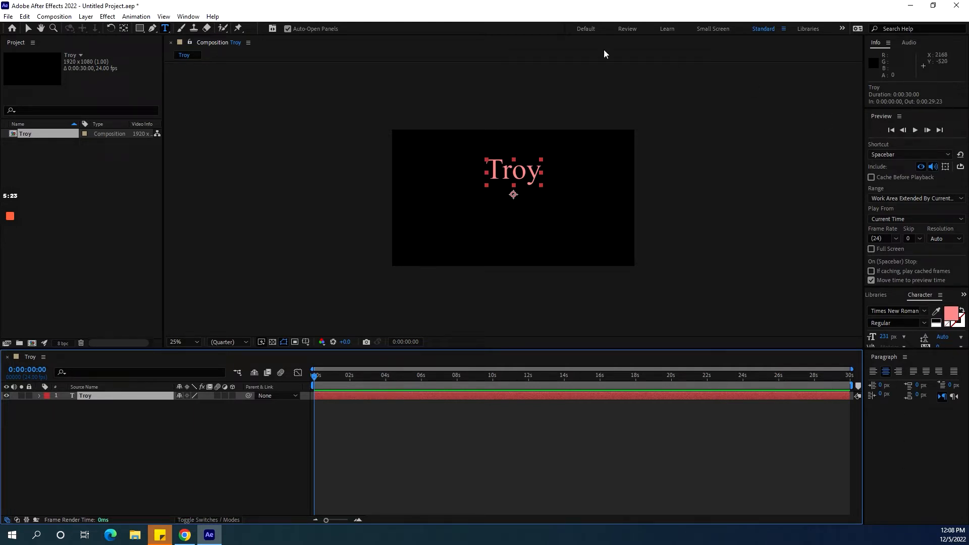
{"action": "left_click", "coordinate": [585, 28]}
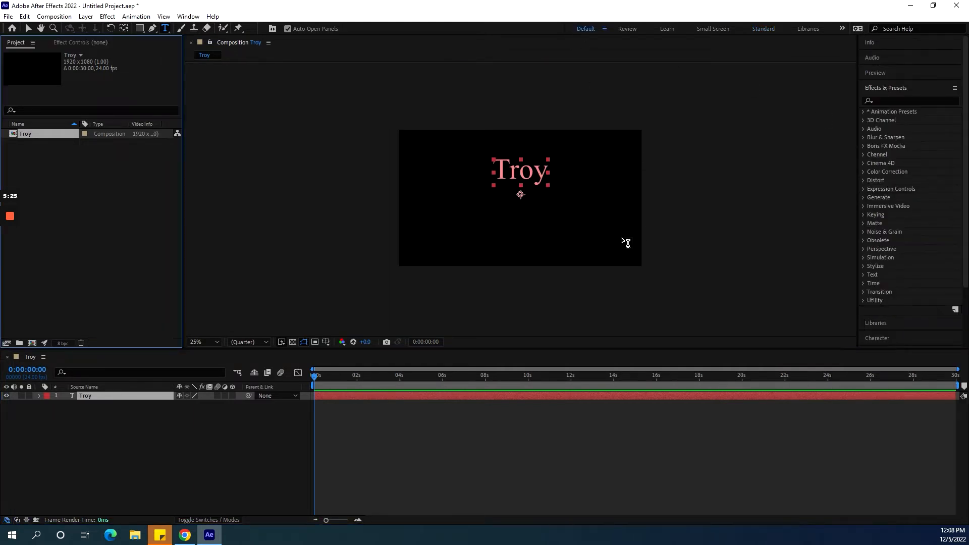
{"action": "scroll", "coordinate": [627, 243], "scroll_direction": "up", "scroll_amount": 2}
{"action": "scroll", "coordinate": [626, 244], "scroll_direction": "down", "scroll_amount": 2}
{"action": "scroll", "coordinate": [626, 243], "scroll_direction": "up", "scroll_amount": 1}
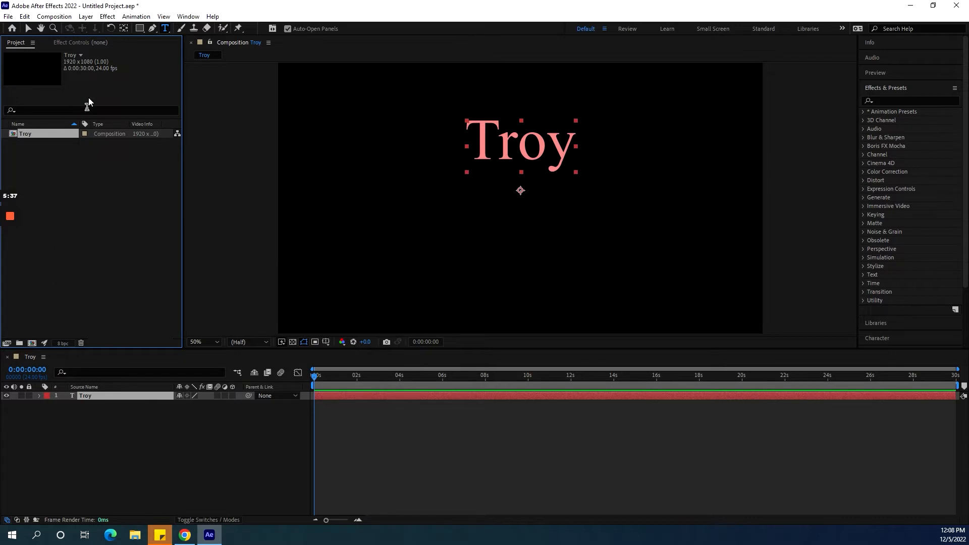
Show the Effect Controls panel for the Troy layer.
{"action": "left_click", "coordinate": [71, 43]}
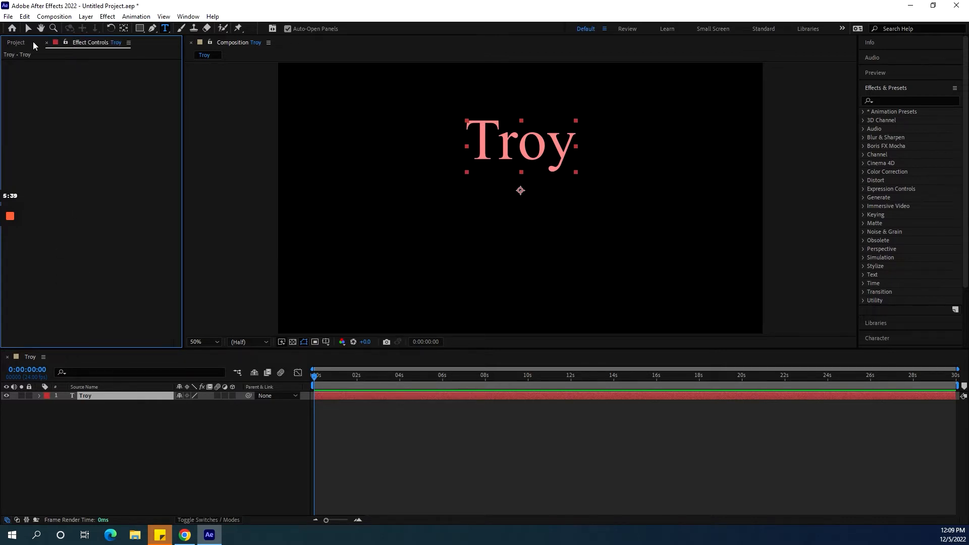
Switch from the Effect Controls panel back to the Project panel.
{"action": "left_click", "coordinate": [23, 45]}
{"action": "left_click", "coordinate": [91, 42]}
{"action": "left_click", "coordinate": [17, 44]}
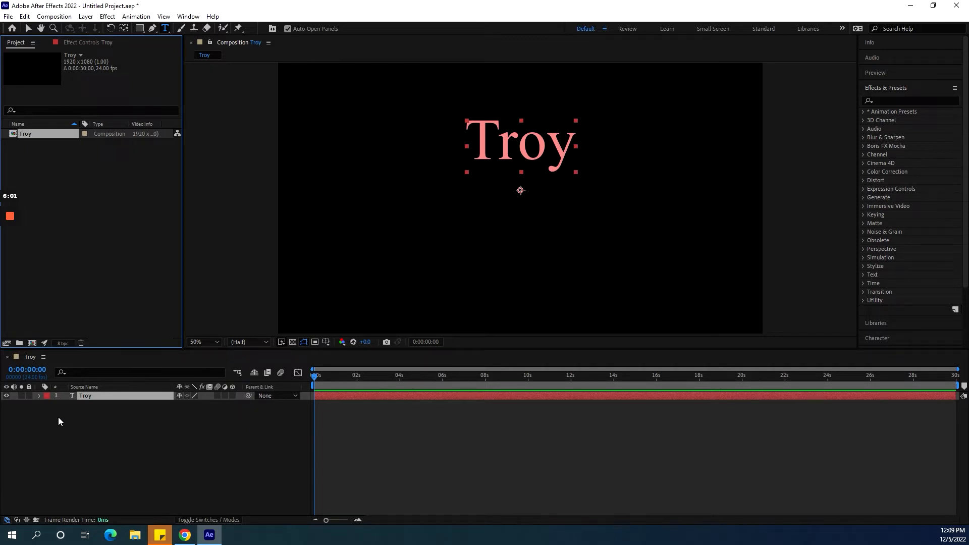
Toggle the Troy layer's visibility and lock switches off and back on.
{"action": "left_click", "coordinate": [7, 396]}
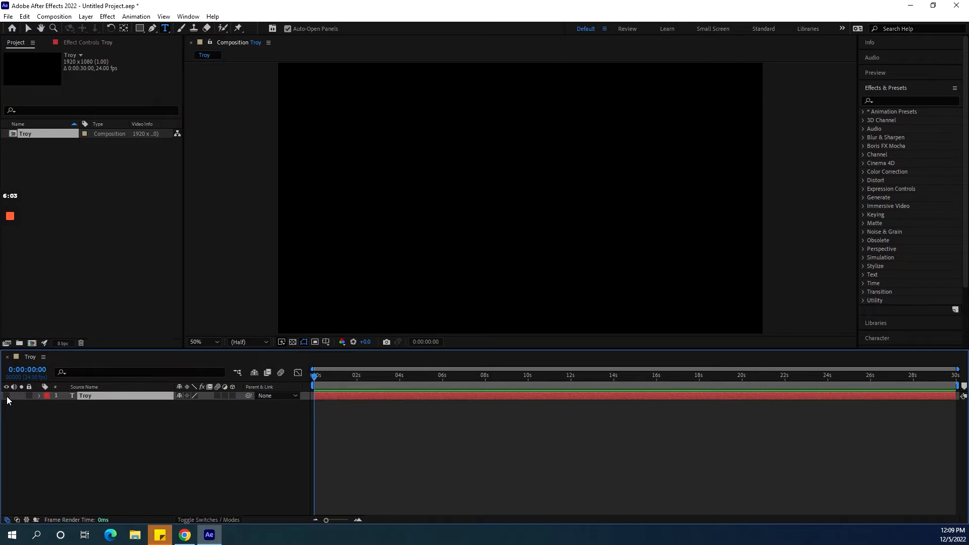
{"action": "left_click", "coordinate": [7, 395]}
{"action": "left_click", "coordinate": [29, 397]}
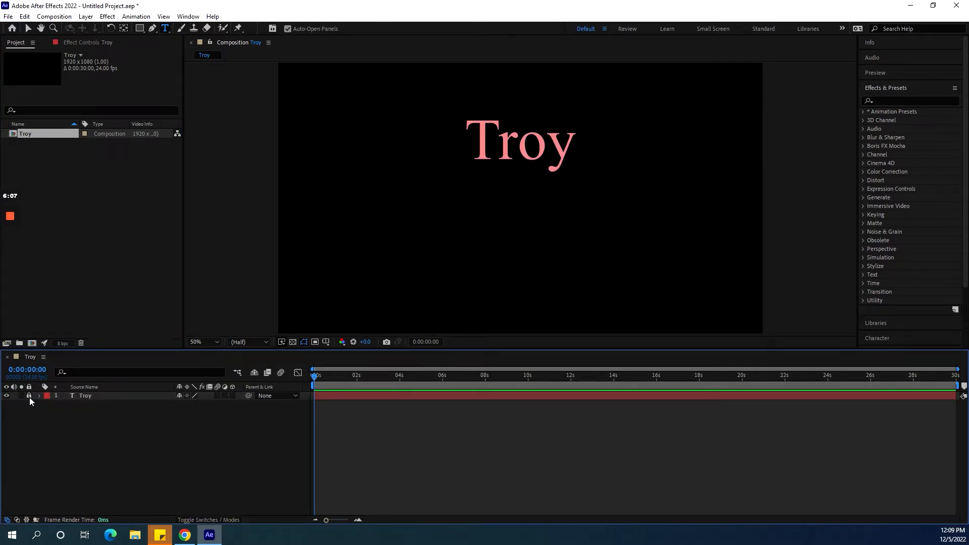
{"action": "left_click", "coordinate": [29, 396]}
Expand the Troy layer to reveal its Transform properties.
{"action": "left_click", "coordinate": [38, 395]}
{"action": "left_click", "coordinate": [48, 413]}
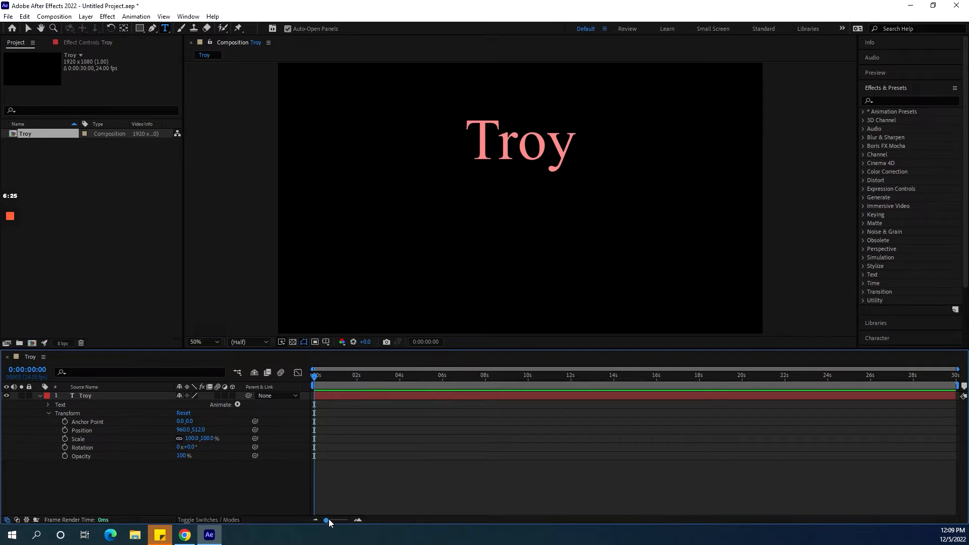
{"action": "left_click_drag", "start_coordinate": [326, 520], "coordinate": [353, 523]}
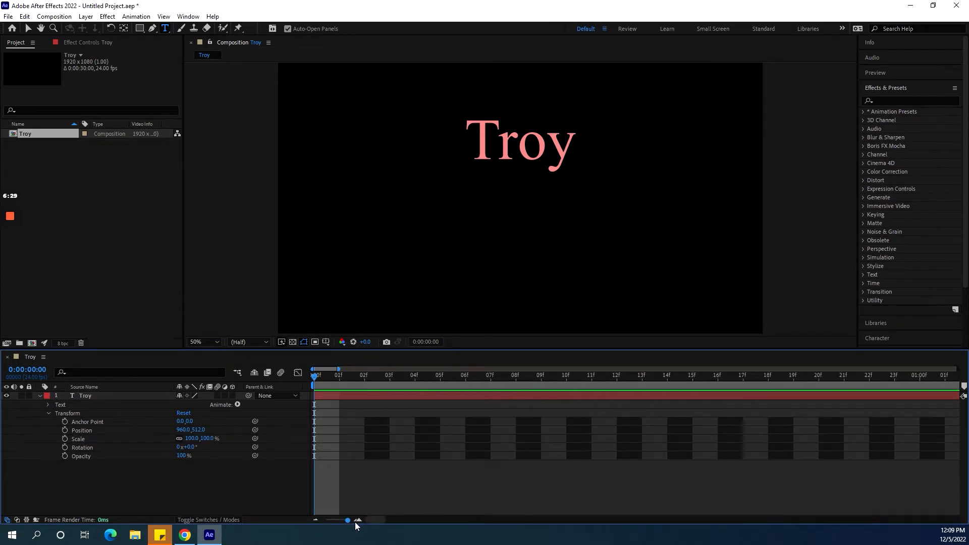
{"action": "left_click_drag", "start_coordinate": [355, 523], "coordinate": [326, 521]}
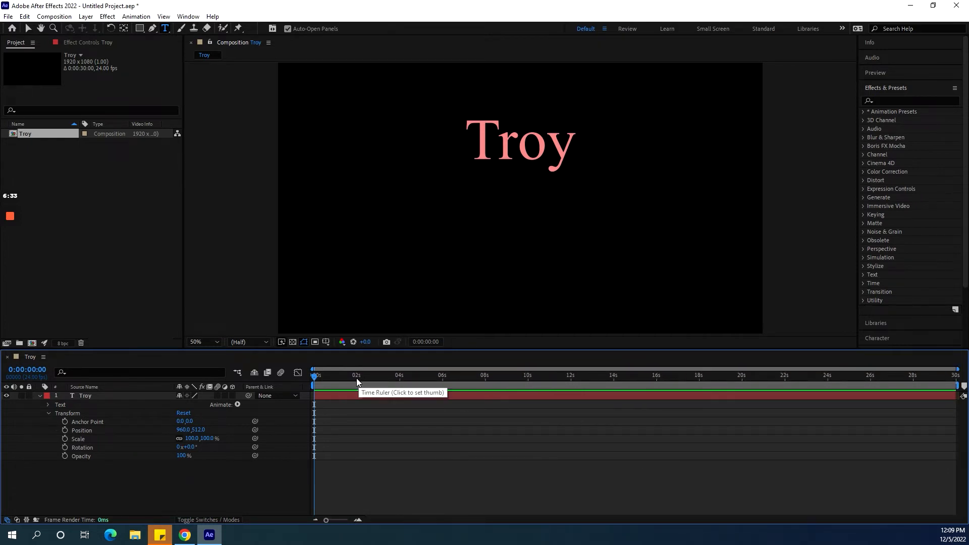
Move the Troy text below the frame to position 960, 1376 and set a Position keyframe at the start.
{"action": "left_click", "coordinate": [28, 28]}
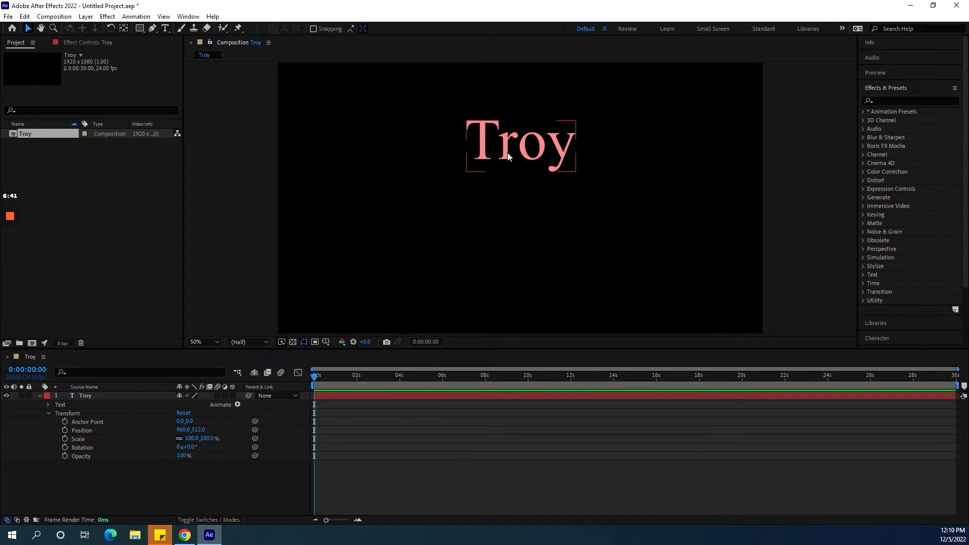
{"action": "left_click_drag", "start_coordinate": [508, 157], "coordinate": [511, 377]}
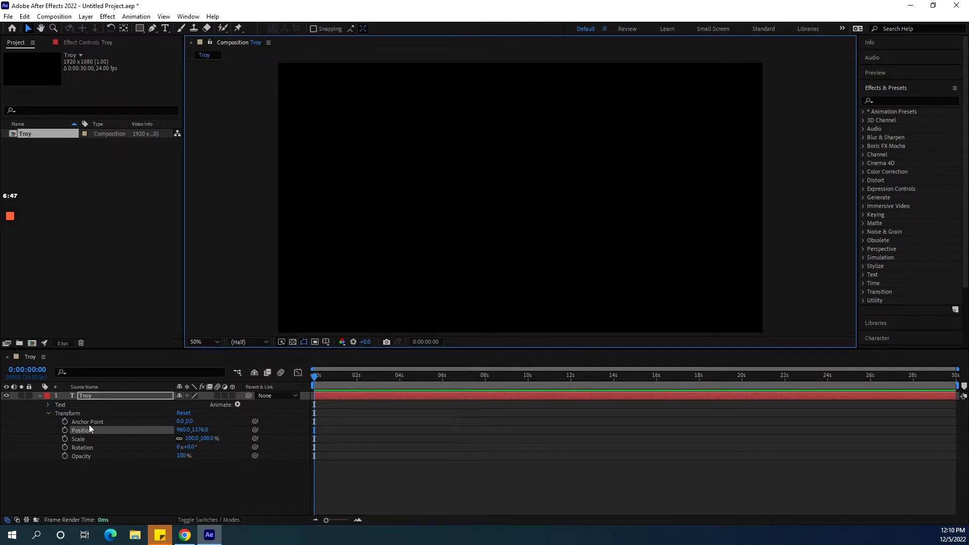
{"action": "left_click", "coordinate": [65, 431]}
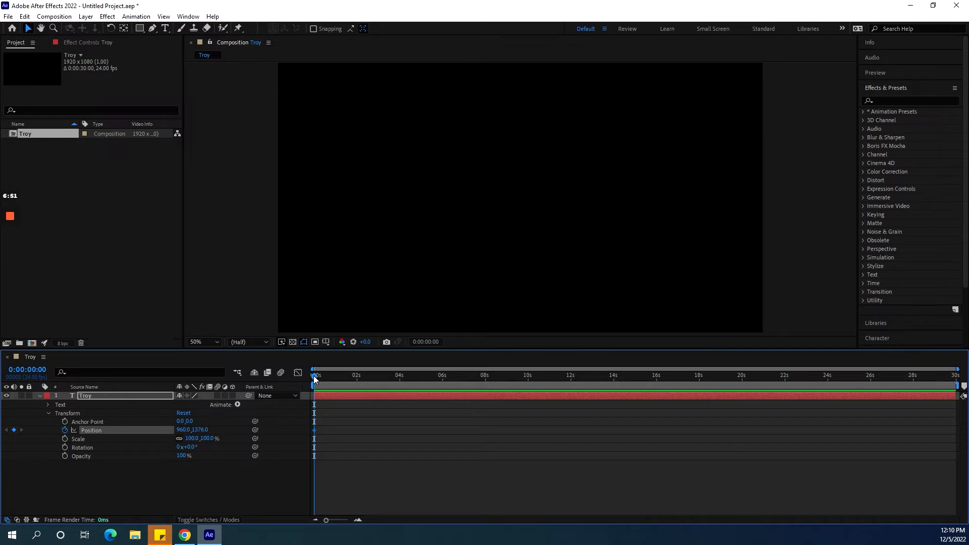
At 2 seconds, set the Troy layer's Position to 960, 730.
{"action": "left_click_drag", "start_coordinate": [316, 377], "coordinate": [356, 380]}
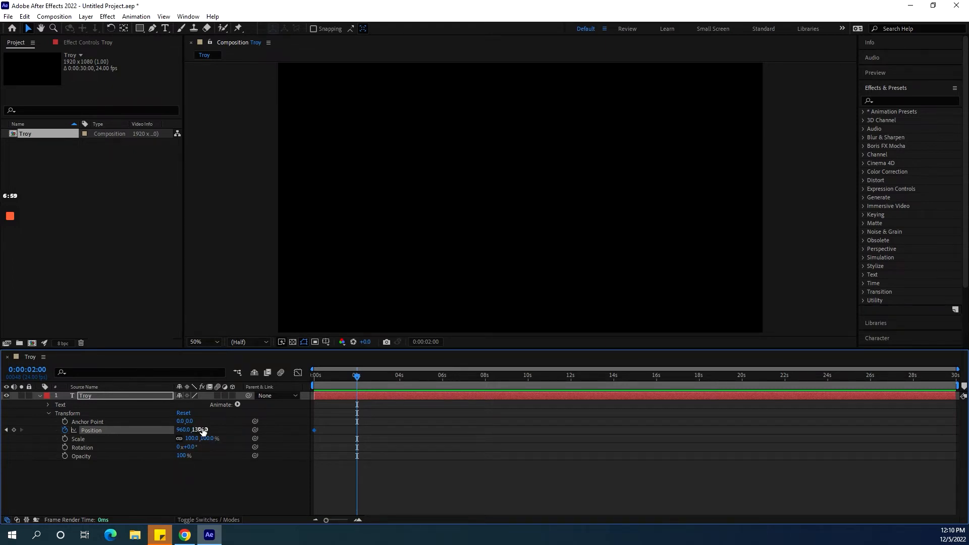
{"action": "left_click_drag", "start_coordinate": [203, 429], "coordinate": [86, 429]}
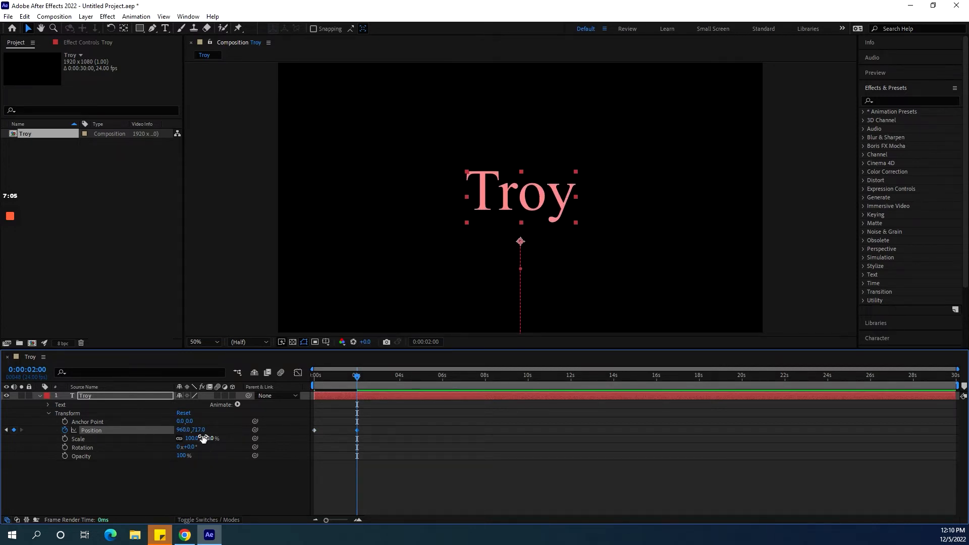
{"action": "left_click_drag", "start_coordinate": [202, 432], "coordinate": [211, 432]}
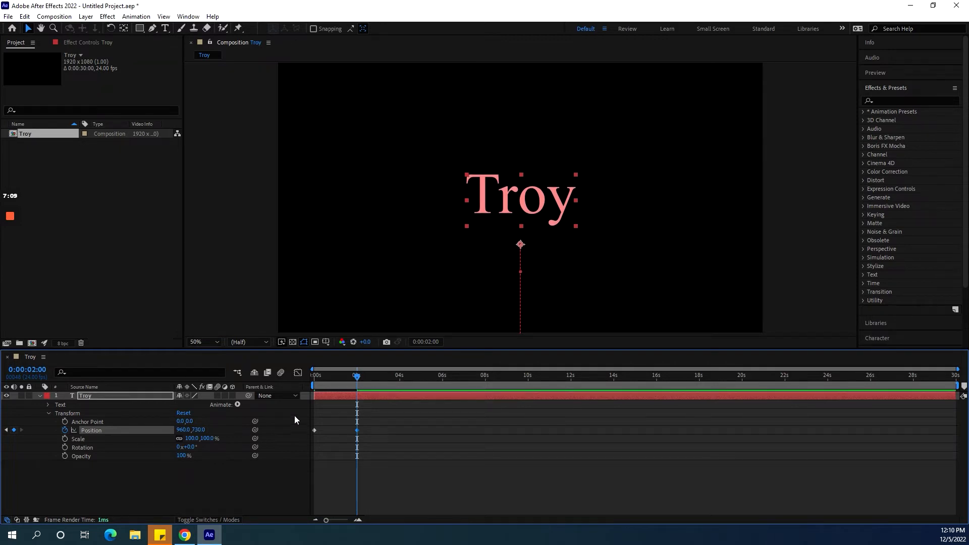
Return to the start of the timeline and play a preview of the animation.
{"action": "left_click_drag", "start_coordinate": [357, 381], "coordinate": [269, 376]}
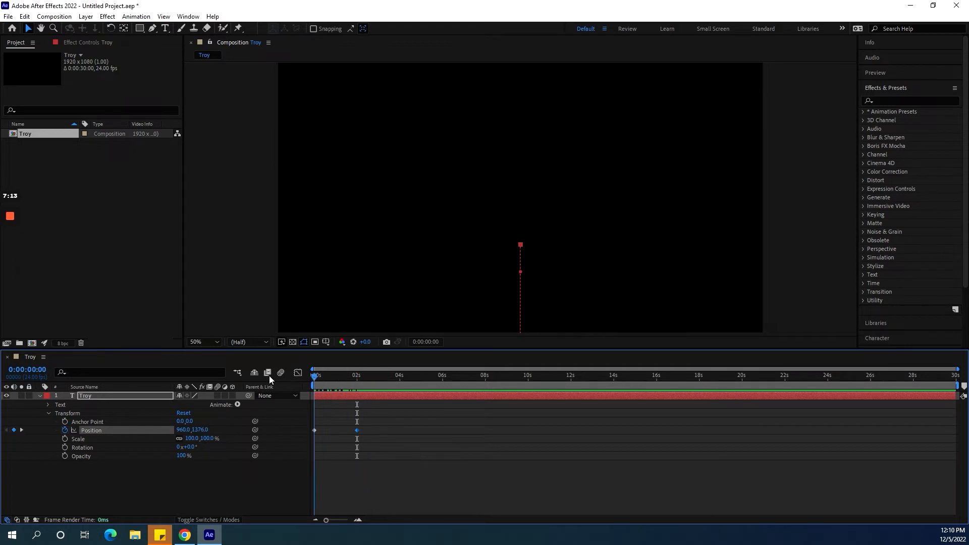
{"action": "left_click", "coordinate": [883, 78]}
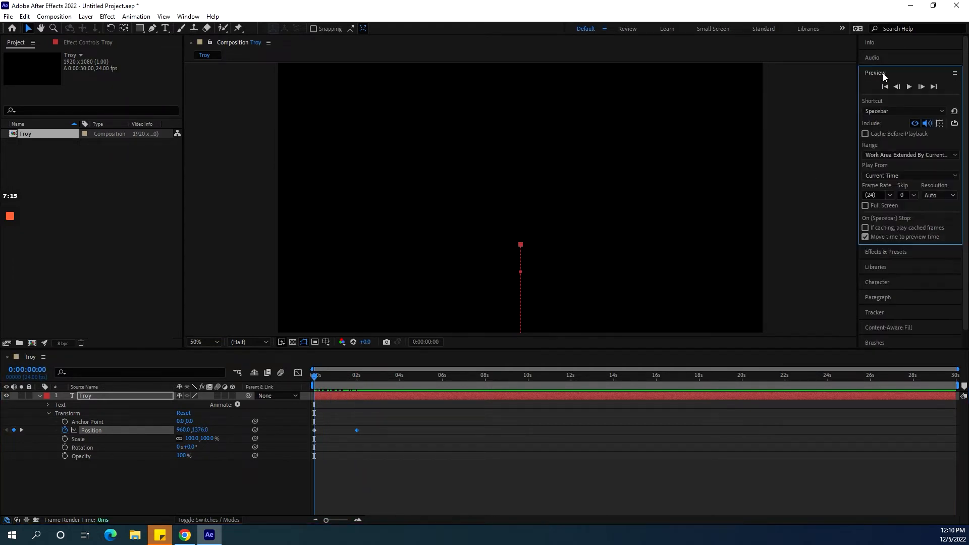
{"action": "left_click", "coordinate": [909, 87]}
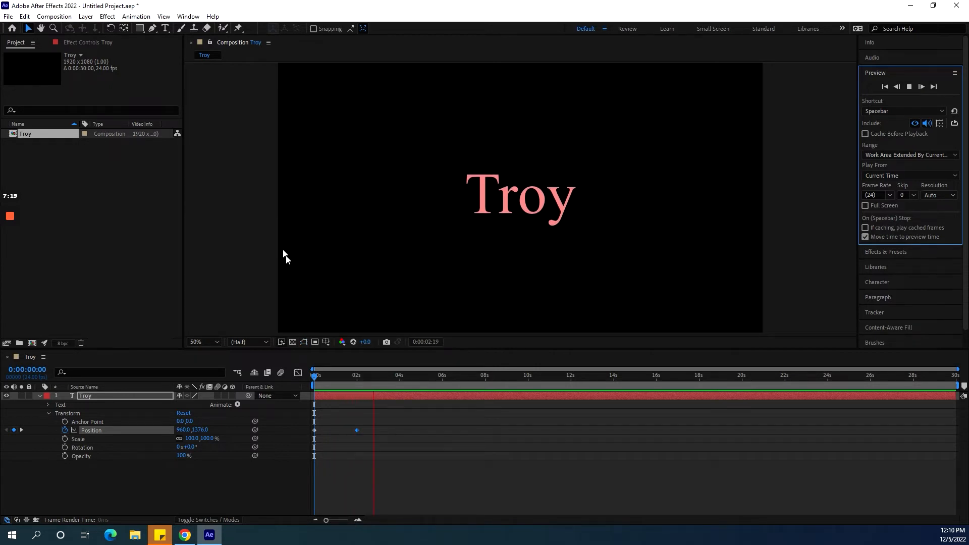
Reset the Default workspace to its saved layout.
{"action": "left_click", "coordinate": [877, 75]}
{"action": "left_click", "coordinate": [877, 74]}
{"action": "double_click", "coordinate": [876, 75]}
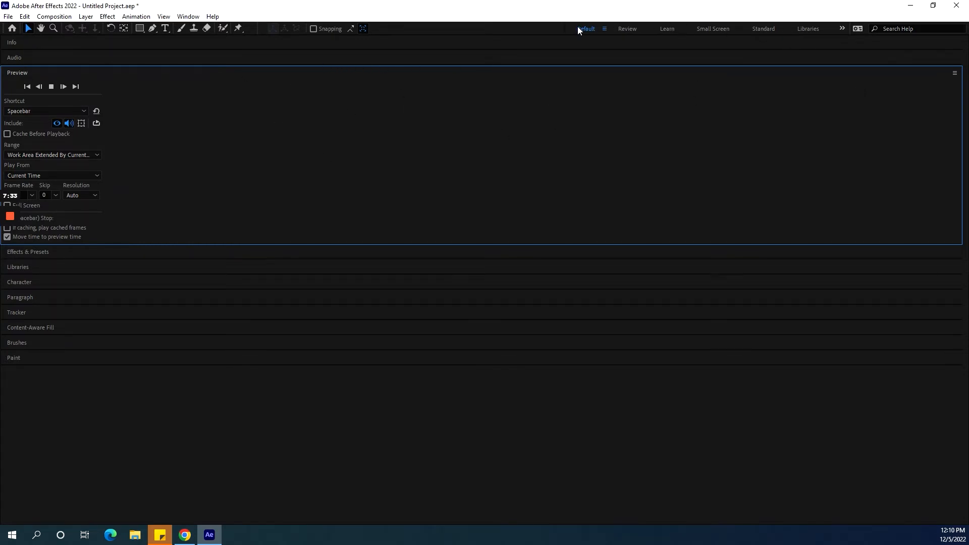
{"action": "left_click", "coordinate": [605, 29]}
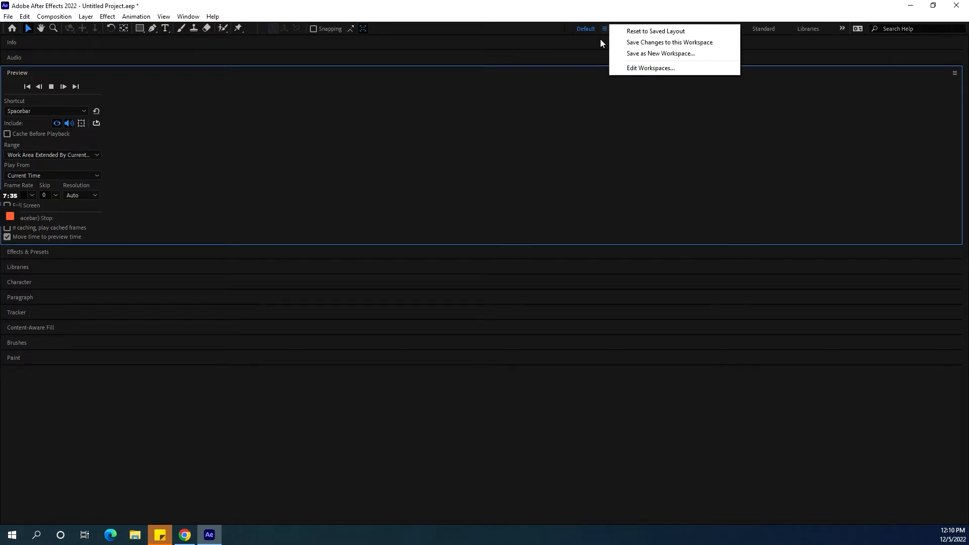
{"action": "left_click", "coordinate": [667, 31]}
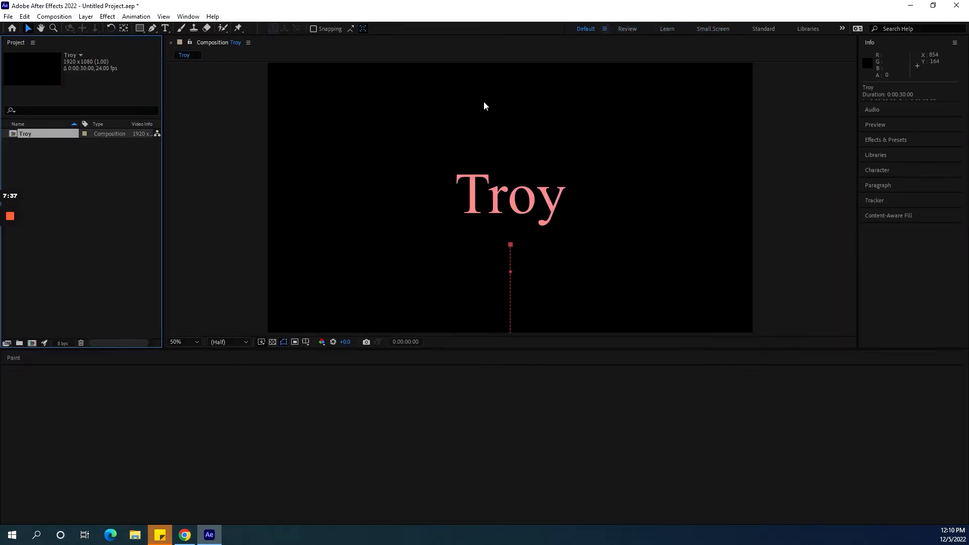
Set a Rotation keyframe for the Troy layer at 0:00:02:06.
{"action": "left_click", "coordinate": [605, 30]}
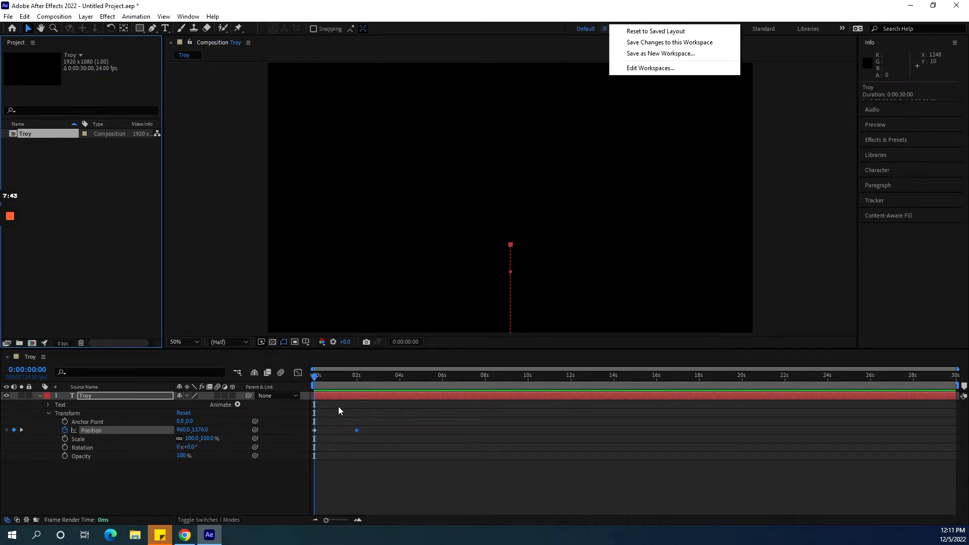
{"action": "left_click", "coordinate": [317, 379]}
{"action": "left_click_drag", "start_coordinate": [317, 379], "coordinate": [362, 382]}
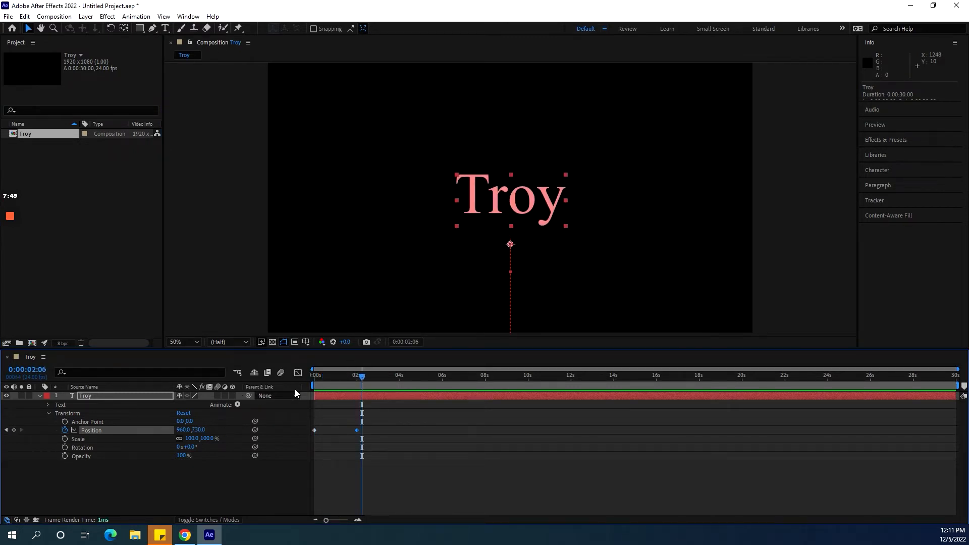
{"action": "left_click", "coordinate": [63, 453]}
{"action": "left_click", "coordinate": [64, 447]}
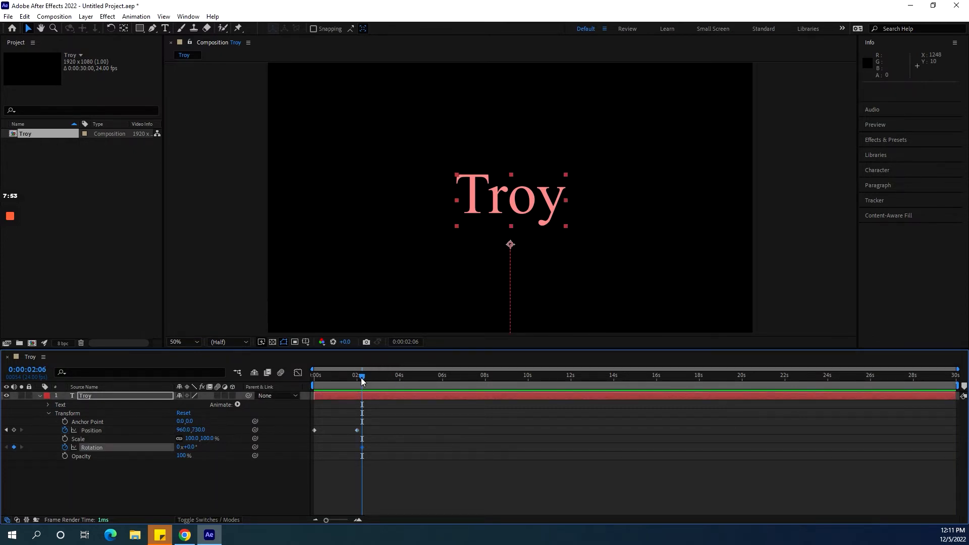
At 0:00:03:04, set the Troy layer's Rotation to 1 full revolution.
{"action": "left_click_drag", "start_coordinate": [362, 380], "coordinate": [382, 381]}
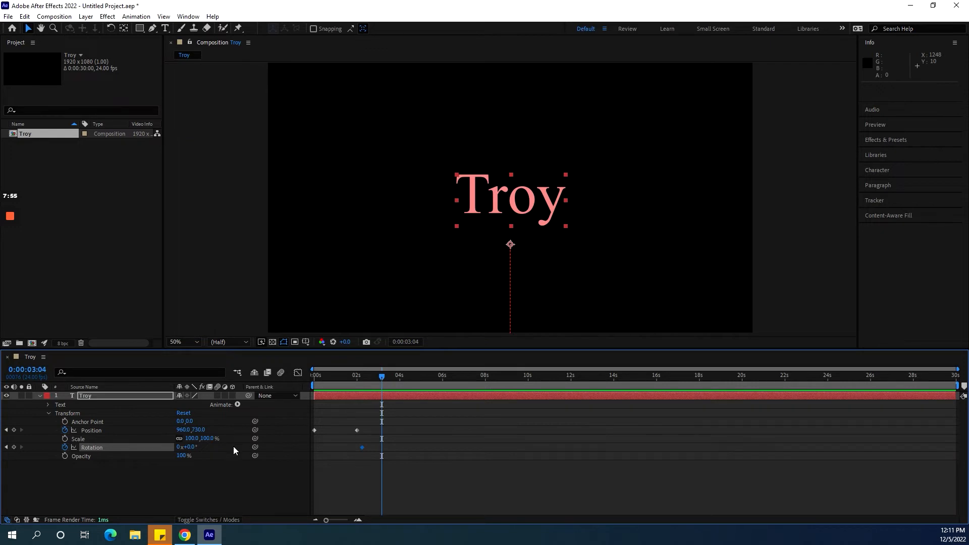
{"action": "left_click", "coordinate": [181, 447]}
{"action": "type", "text": "1"}
{"action": "left_click", "coordinate": [200, 472]}
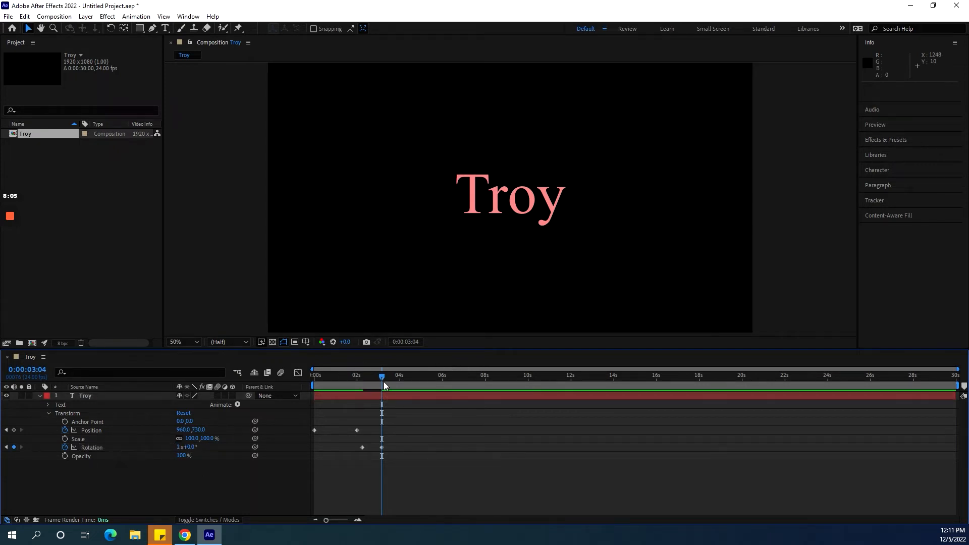
Rewind to the first frame and preview the position and rotation animation.
{"action": "left_click_drag", "start_coordinate": [382, 379], "coordinate": [245, 406]}
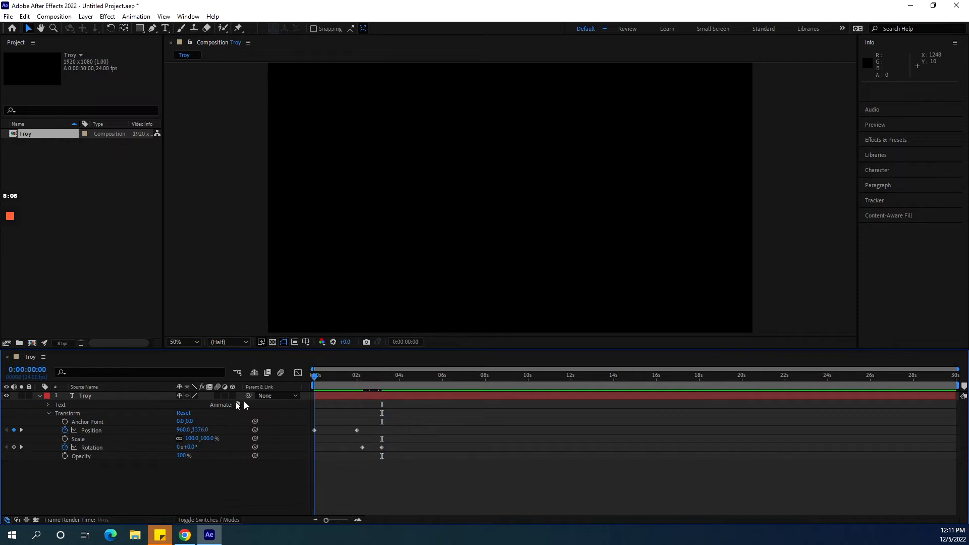
{"action": "left_click", "coordinate": [890, 126]}
{"action": "left_click", "coordinate": [910, 88]}
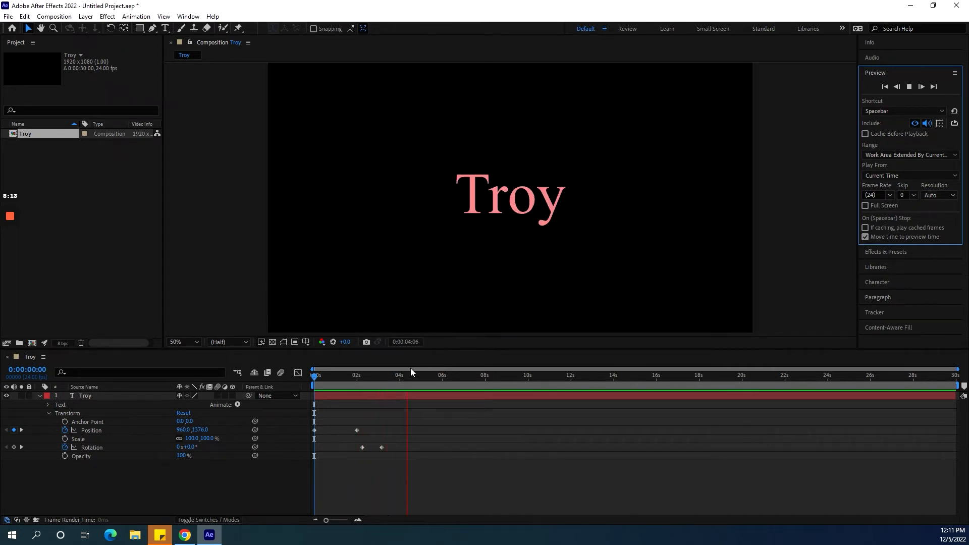
Set the Troy layer's Scale to 88%.
{"action": "left_click_drag", "start_coordinate": [414, 378], "coordinate": [383, 381]}
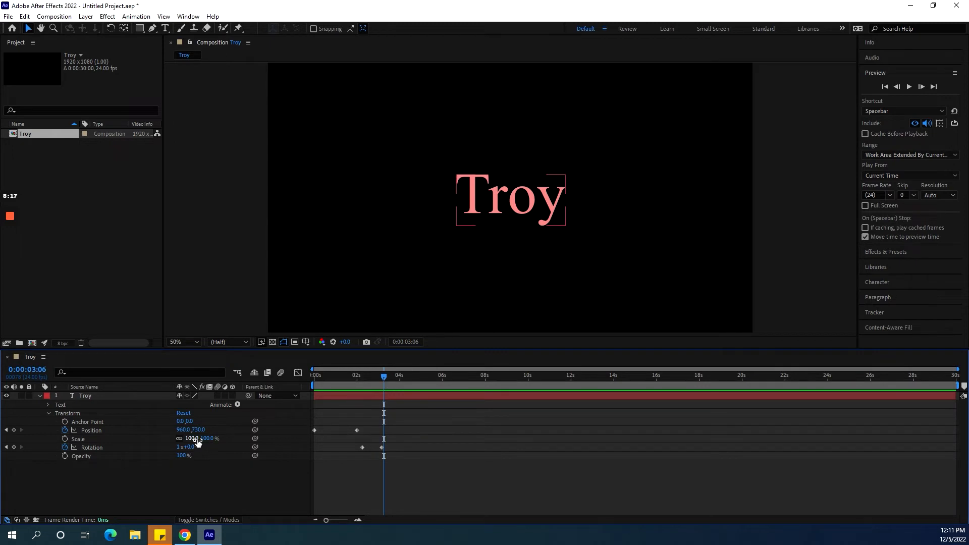
{"action": "left_click_drag", "start_coordinate": [194, 438], "coordinate": [152, 463]}
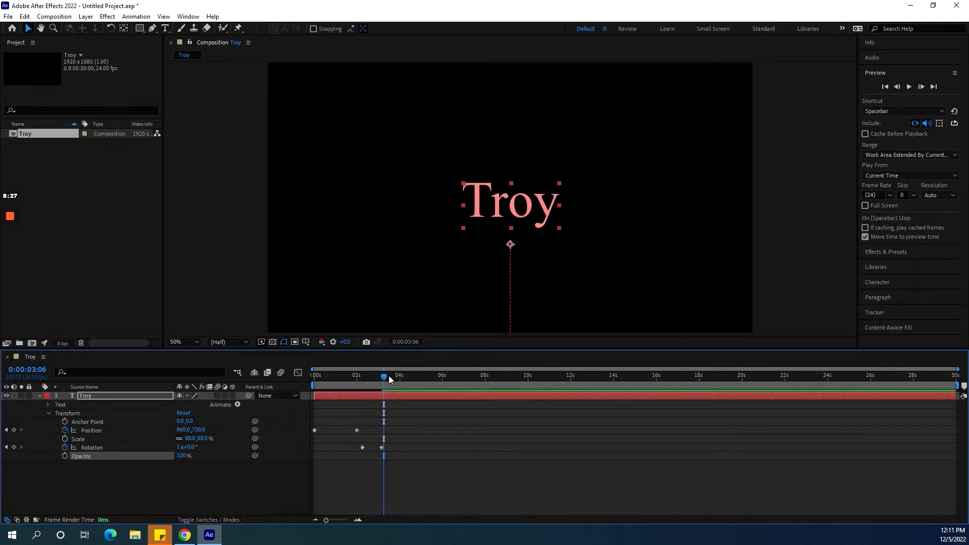
Save the project as Troy in the Starting In After Effects folder under Videos, replacing the existing file.
{"action": "left_click_drag", "start_coordinate": [389, 376], "coordinate": [317, 419]}
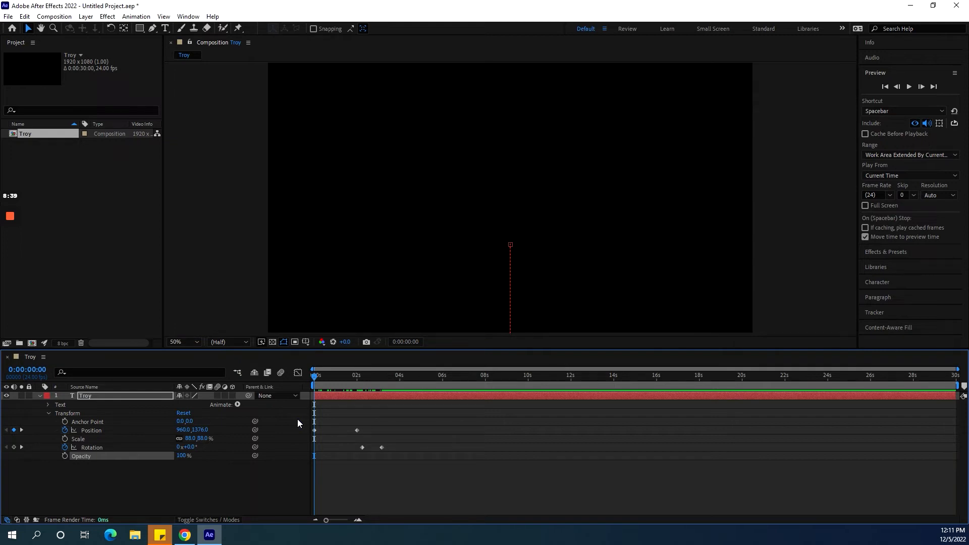
{"action": "left_click", "coordinate": [8, 16]}
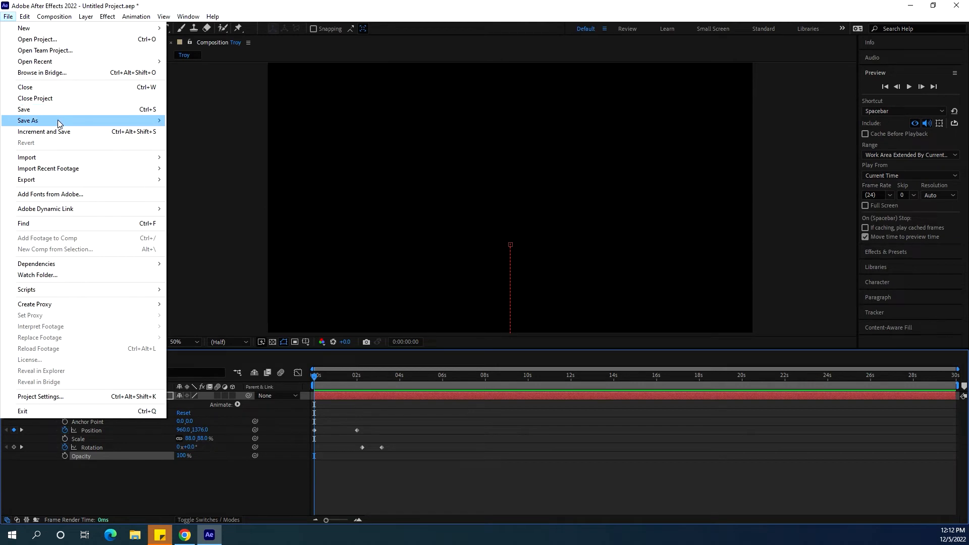
{"action": "mouse_move", "coordinate": [59, 121]}
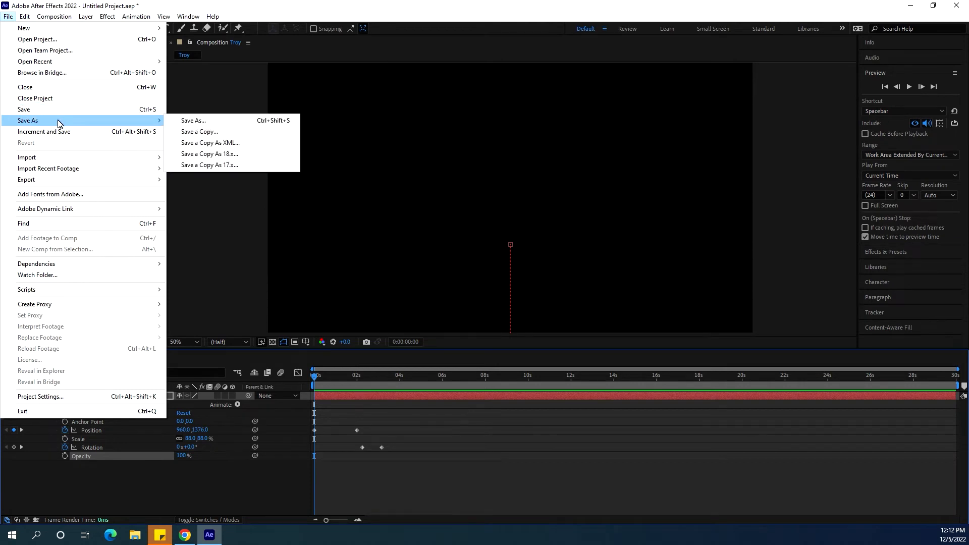
{"action": "left_click", "coordinate": [208, 121]}
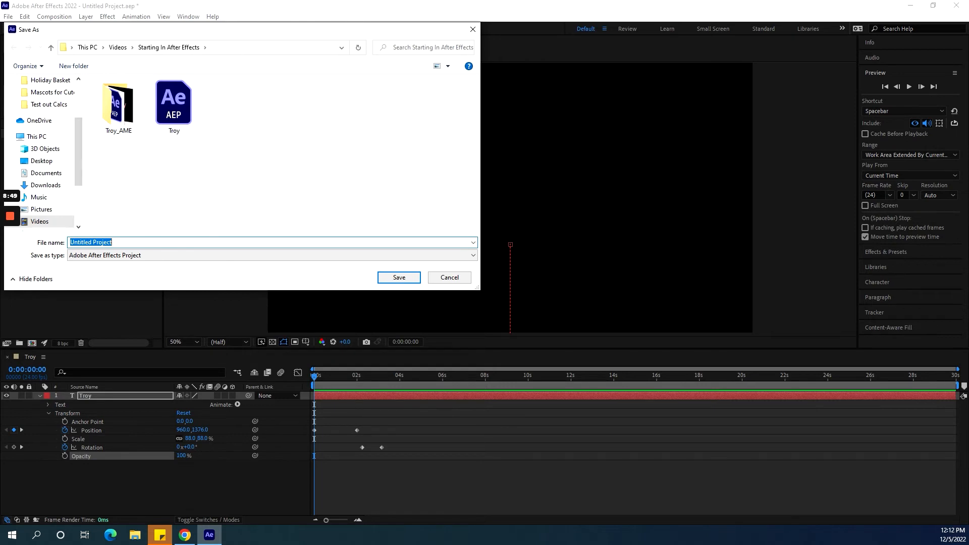
{"action": "left_click", "coordinate": [119, 48]}
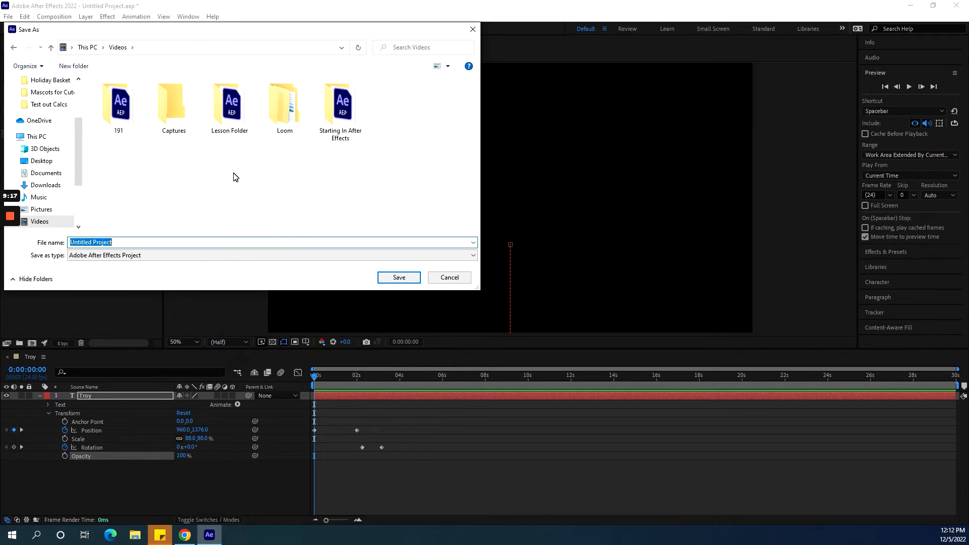
{"action": "double_click", "coordinate": [355, 121]}
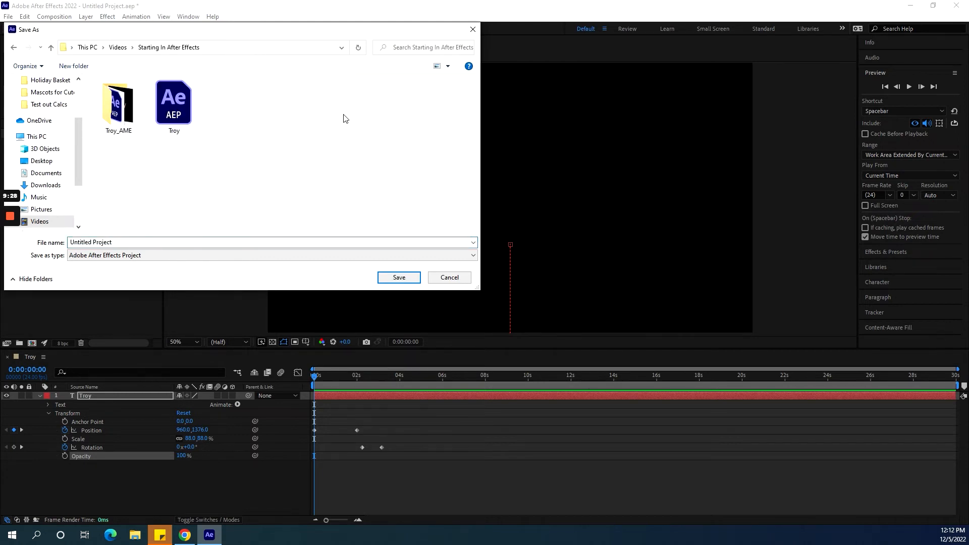
{"action": "left_click", "coordinate": [169, 116]}
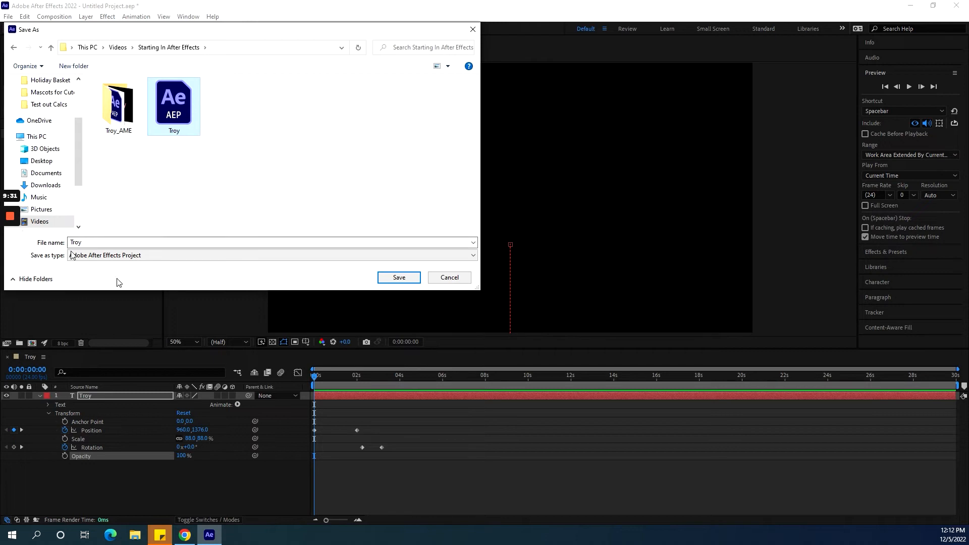
{"action": "left_click", "coordinate": [399, 279]}
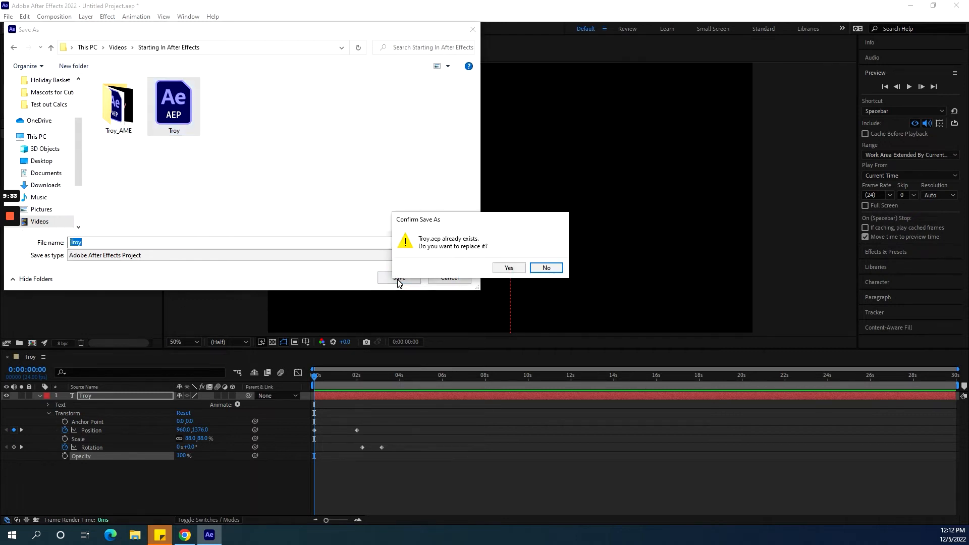
{"action": "left_click", "coordinate": [515, 268]}
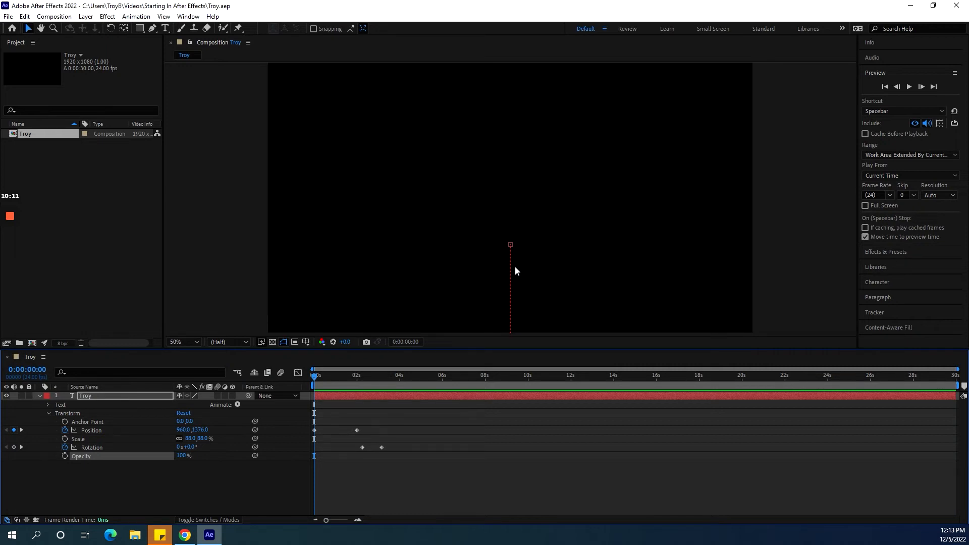
{"action": "left_click", "coordinate": [6, 19]}
{"action": "mouse_move", "coordinate": [35, 180]}
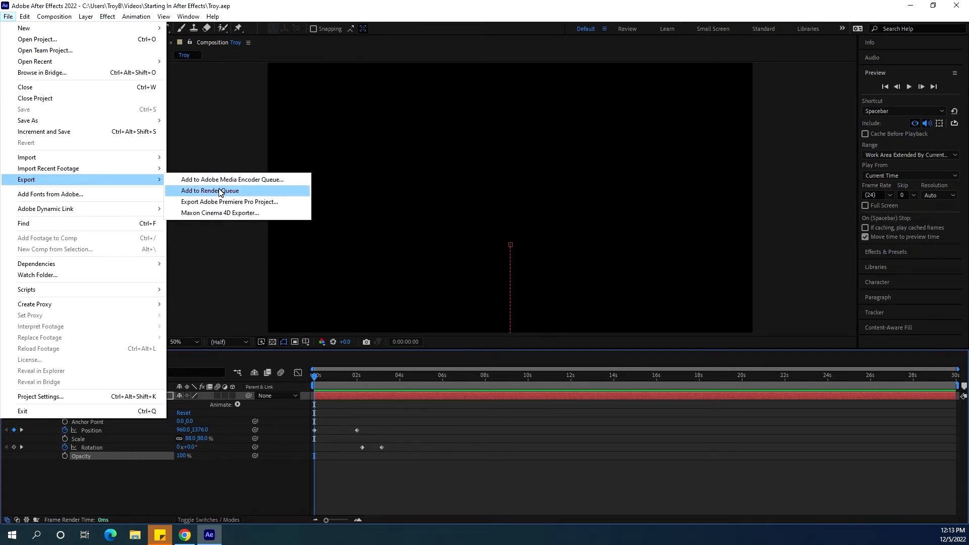
{"action": "left_click", "coordinate": [273, 342]}
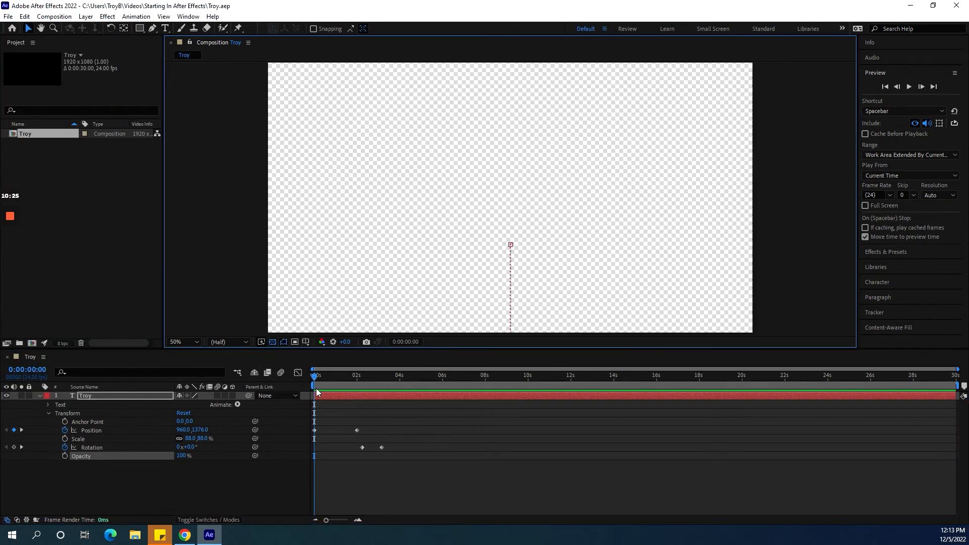
Add the Troy composition to the Render Queue.
{"action": "left_click_drag", "start_coordinate": [315, 376], "coordinate": [398, 386]}
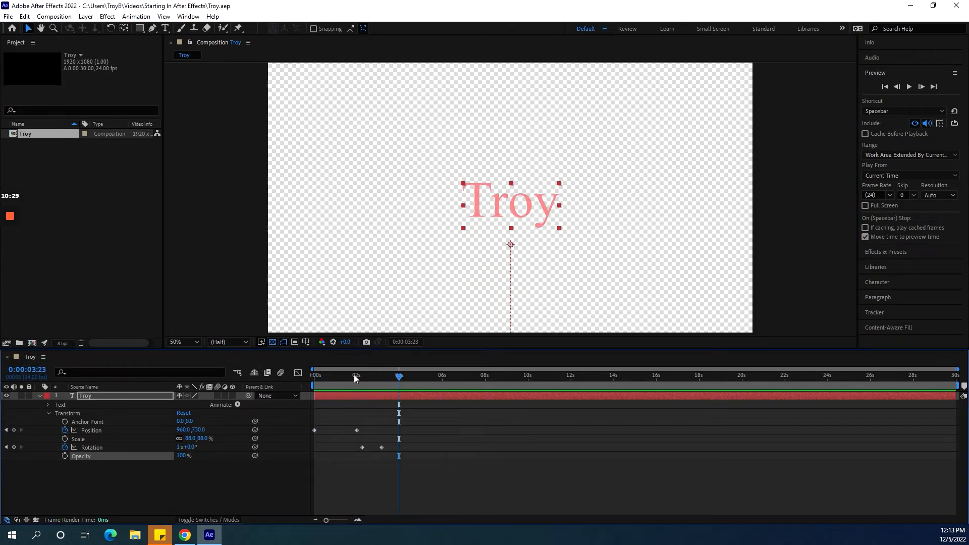
{"action": "left_click", "coordinate": [12, 17]}
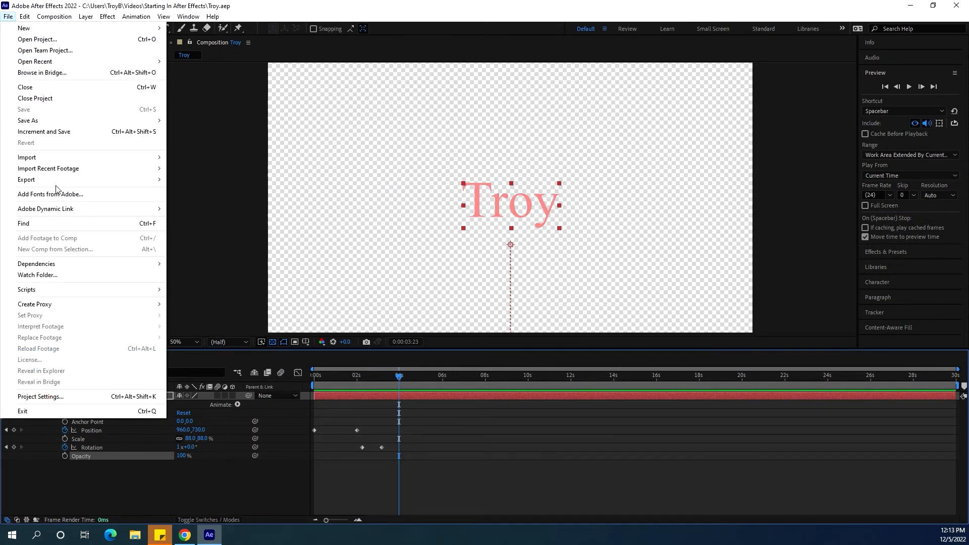
{"action": "mouse_move", "coordinate": [76, 181]}
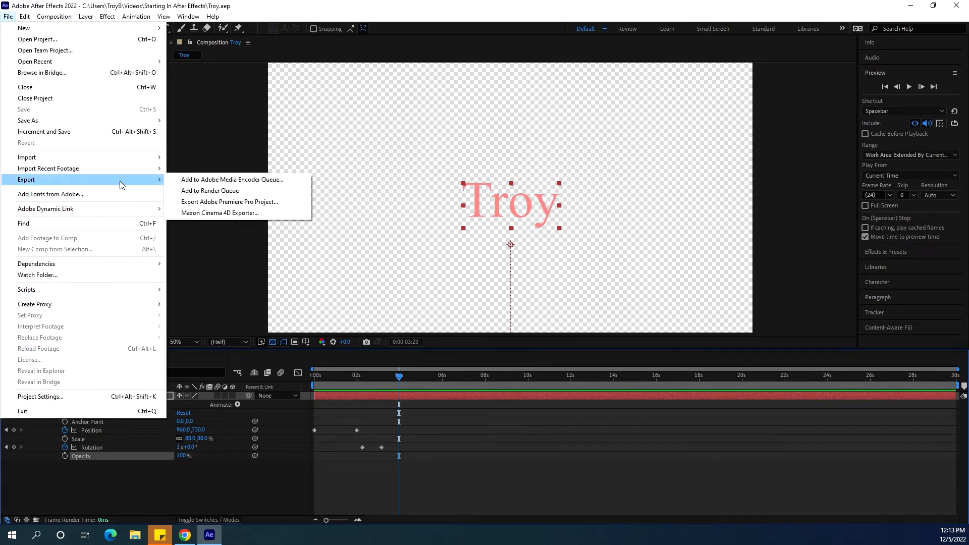
{"action": "left_click", "coordinate": [230, 191]}
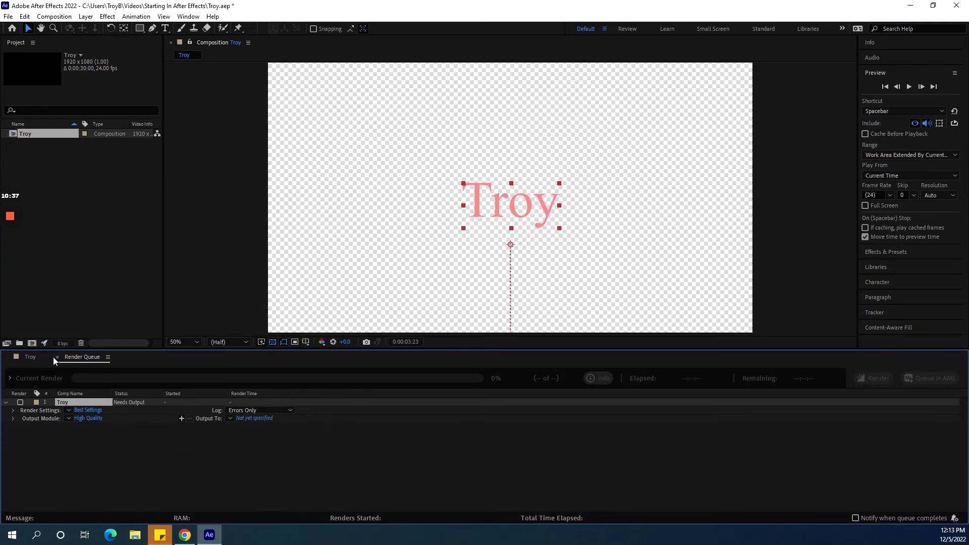
{"action": "left_click", "coordinate": [30, 357]}
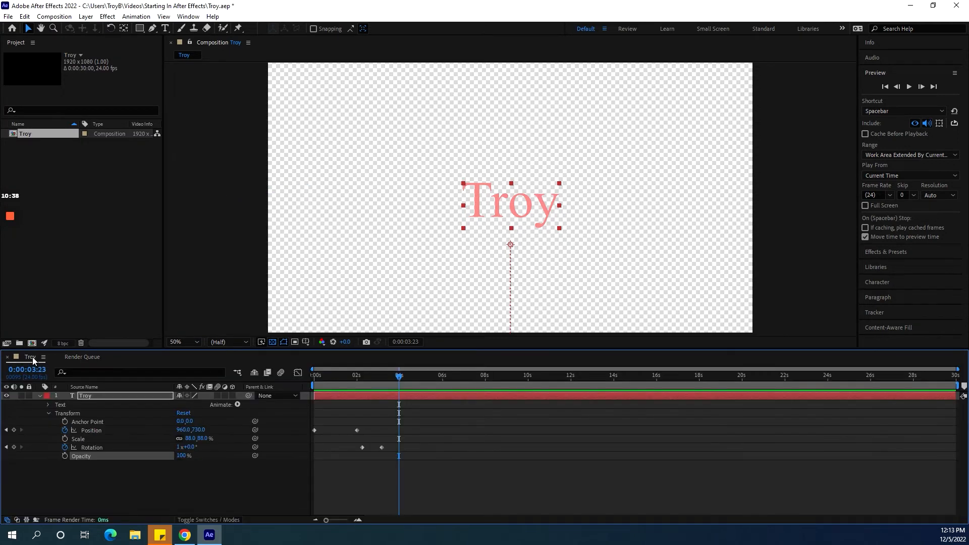
{"action": "left_click", "coordinate": [81, 358]}
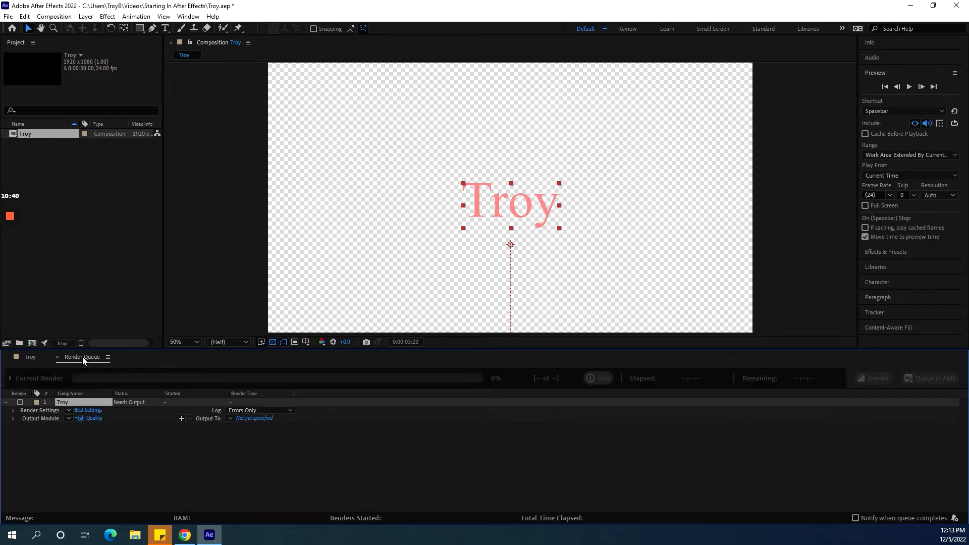
{"action": "left_click", "coordinate": [89, 419]}
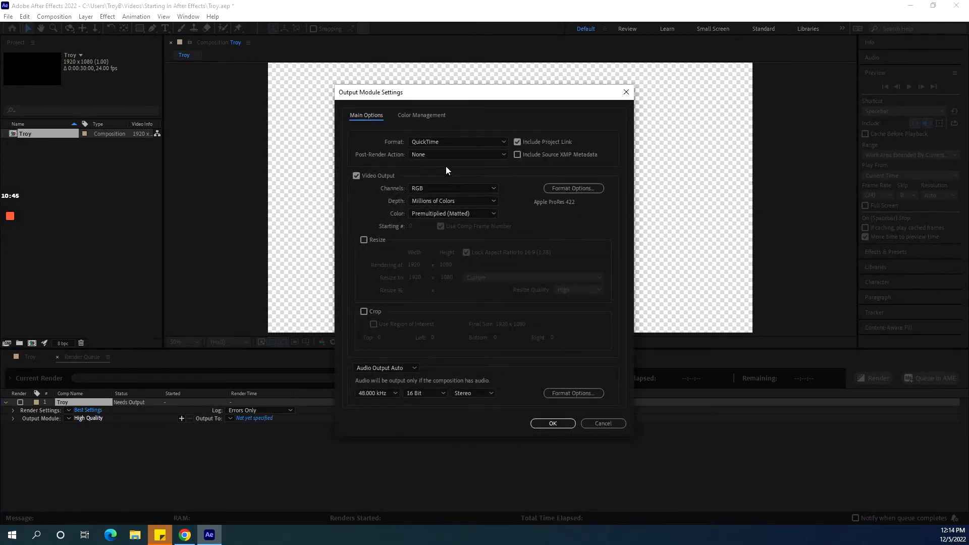
{"action": "left_click", "coordinate": [504, 144]}
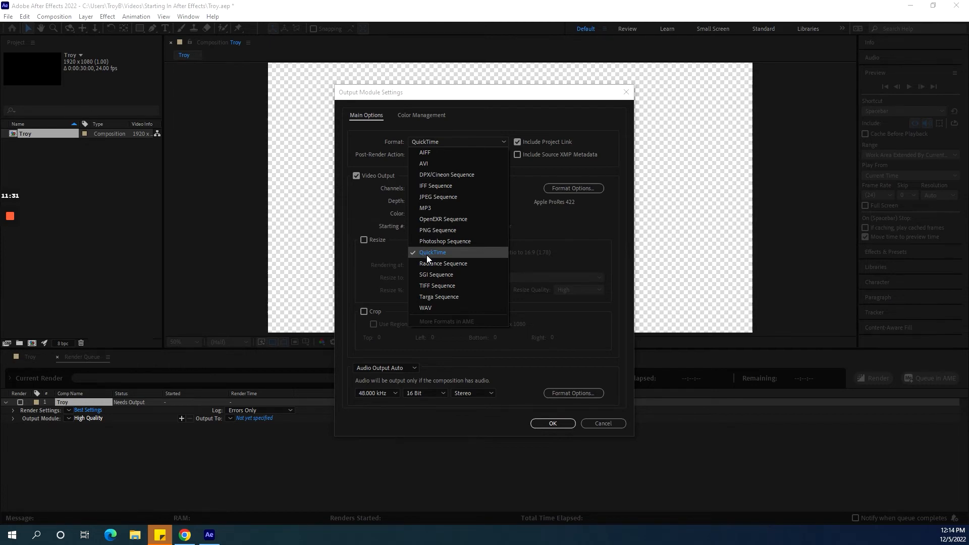
{"action": "left_click", "coordinate": [604, 425]}
{"action": "left_click", "coordinate": [605, 424]}
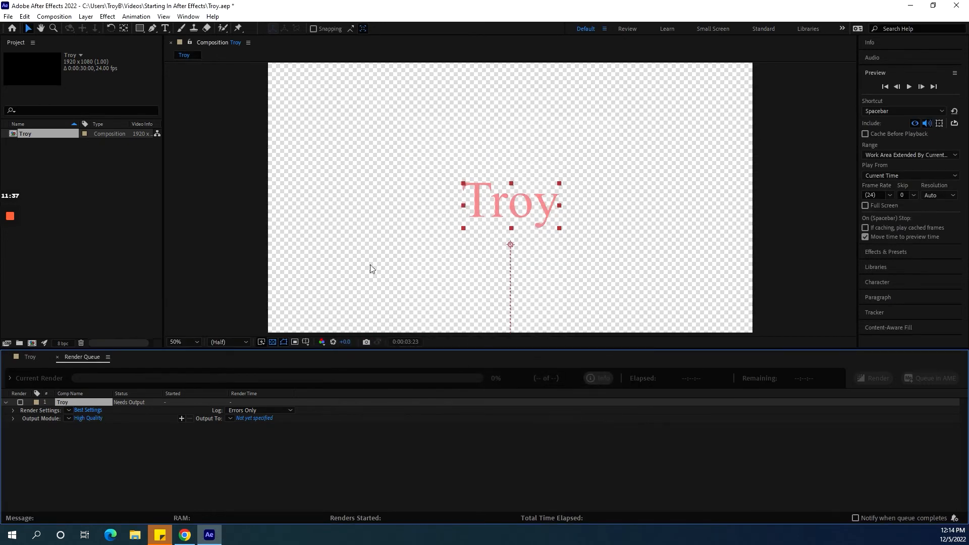
Send the Troy composition to the Adobe Media Encoder queue.
{"action": "left_click", "coordinate": [8, 16]}
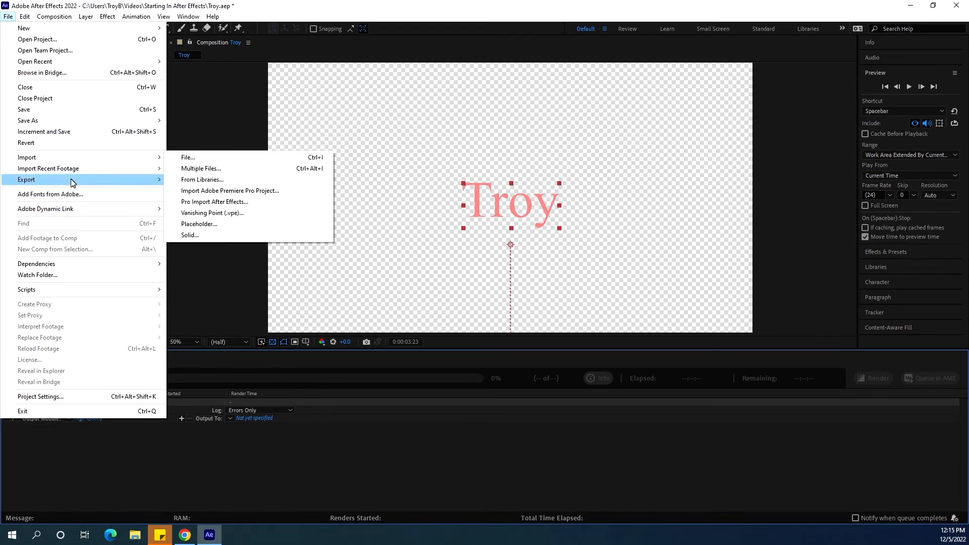
{"action": "mouse_move", "coordinate": [73, 180]}
{"action": "left_click", "coordinate": [221, 181]}
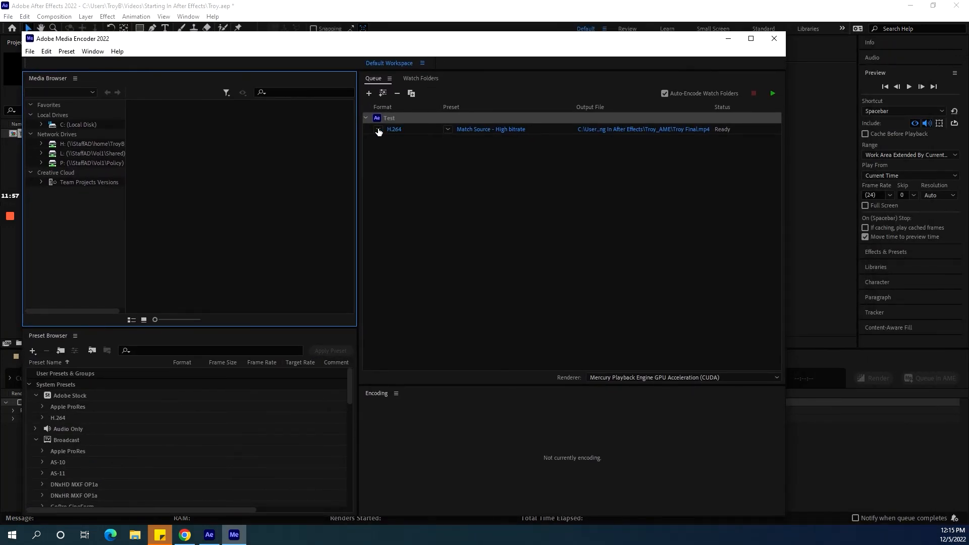
Open the queue item's export settings and check the encoding format options.
{"action": "left_click", "coordinate": [378, 128]}
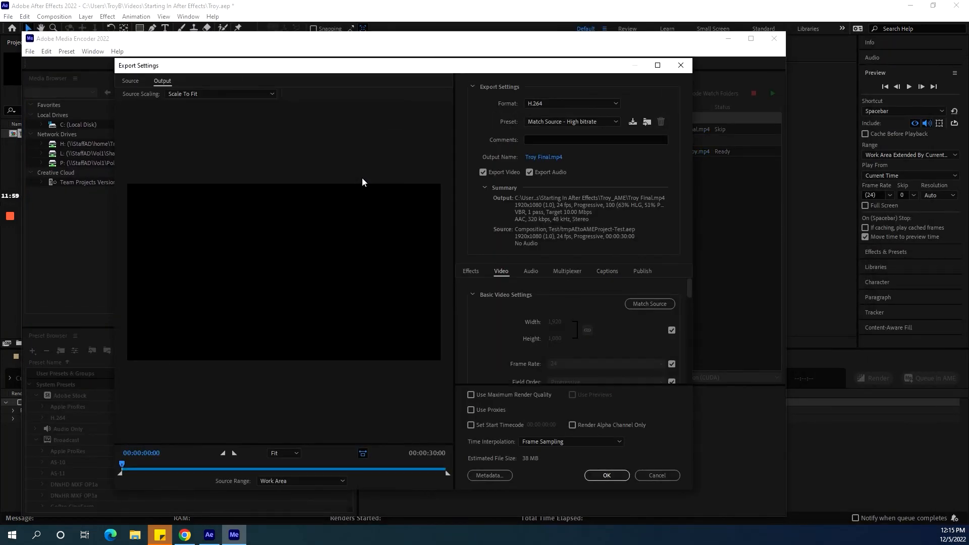
{"action": "left_click", "coordinate": [617, 103]}
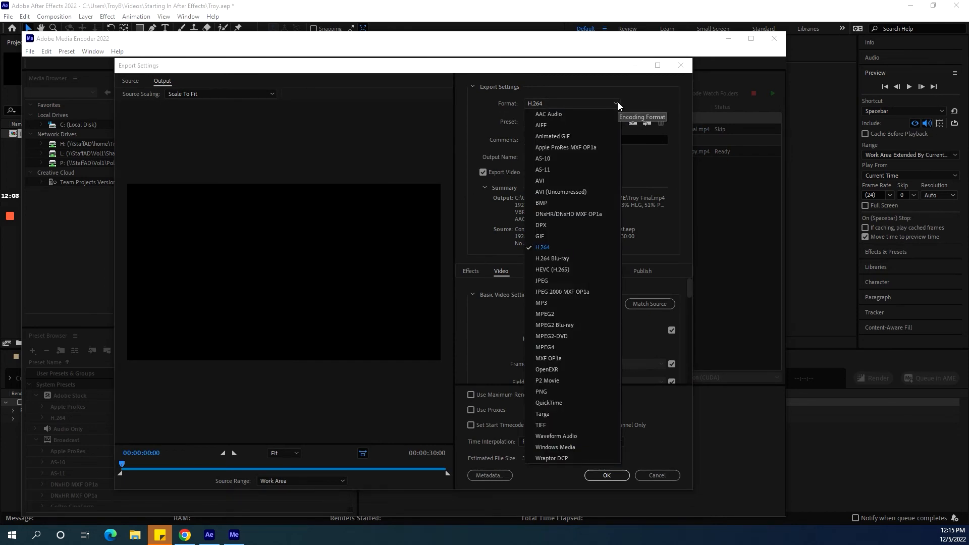
{"action": "left_click", "coordinate": [359, 126]}
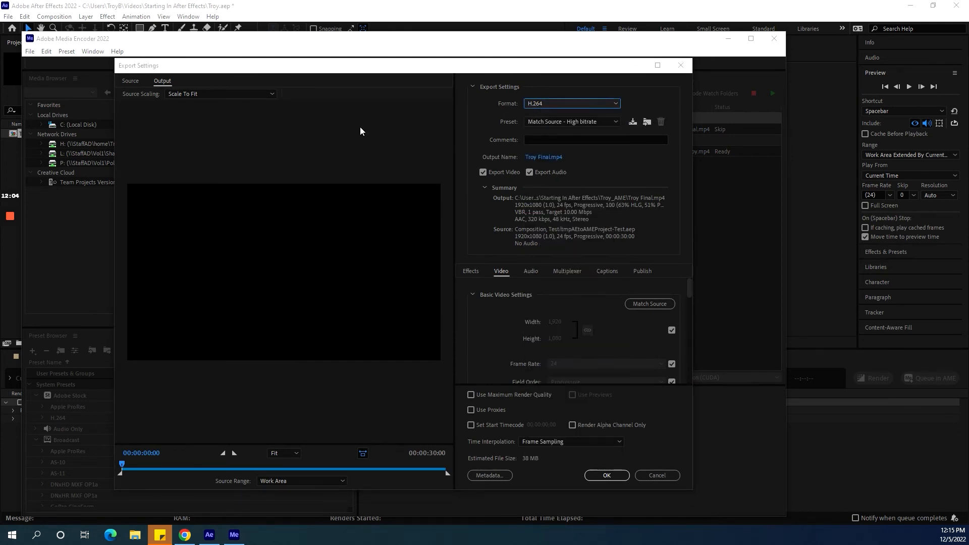
{"action": "left_click", "coordinate": [607, 478]}
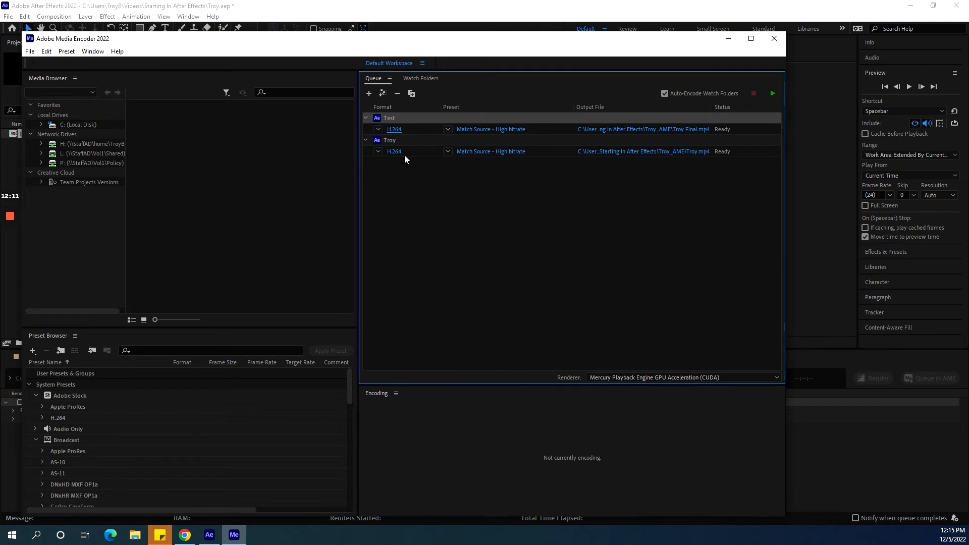
Remove the Troy item from the Media Encoder queue and start encoding the remaining queue.
{"action": "left_click", "coordinate": [399, 142]}
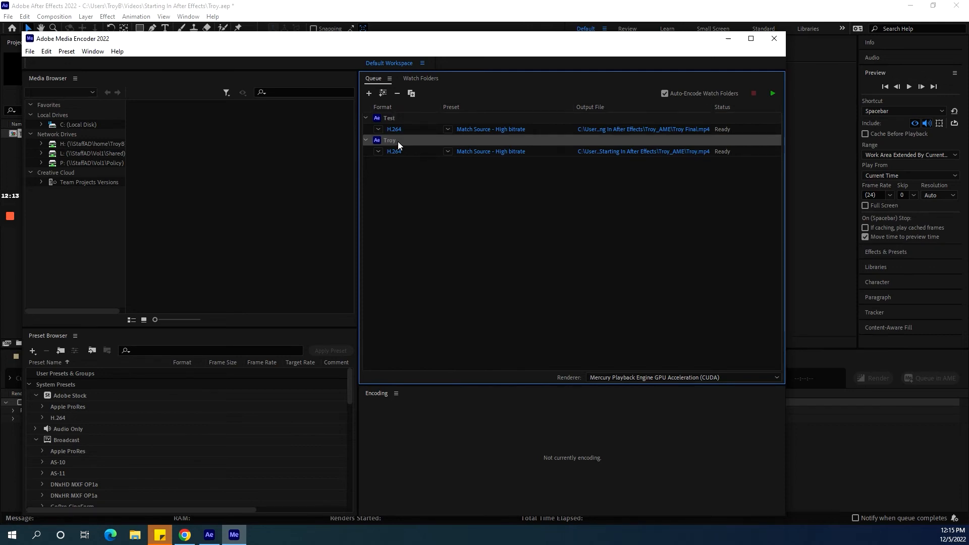
{"action": "key", "text": "Delete"}
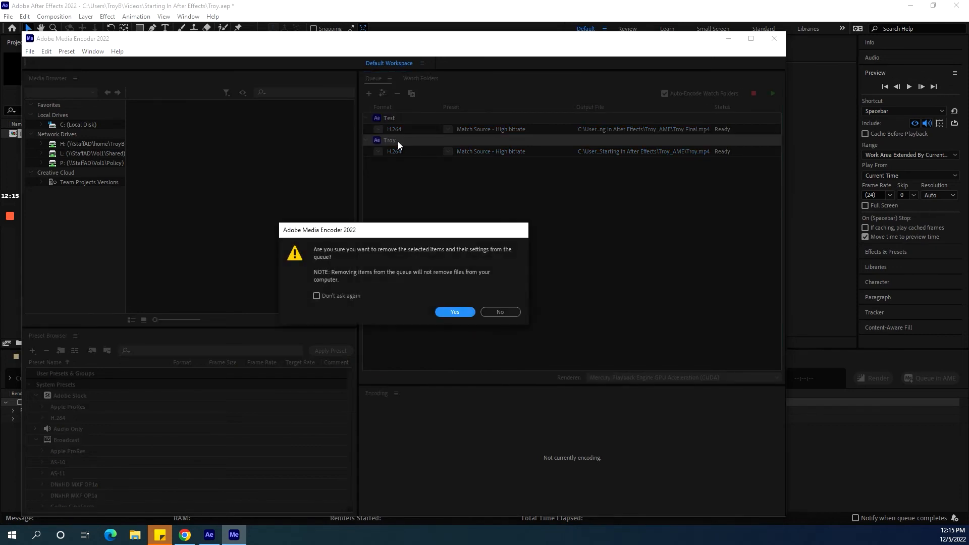
{"action": "left_click", "coordinate": [454, 313]}
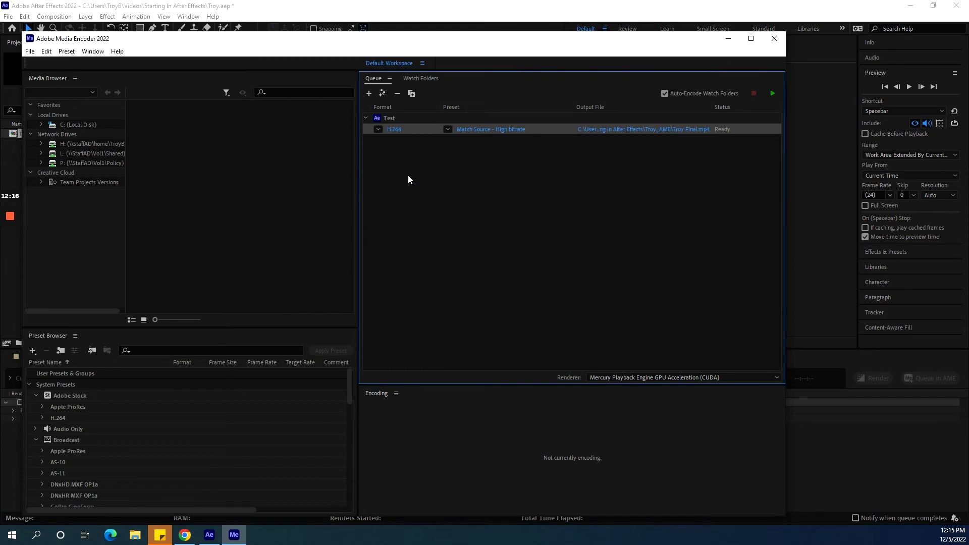
{"action": "left_click", "coordinate": [773, 92]}
Open File Explorer and browse to the Troy_AME folder inside Videos > Starting In After Effects to inspect the rendered files.
{"action": "left_click", "coordinate": [134, 535]}
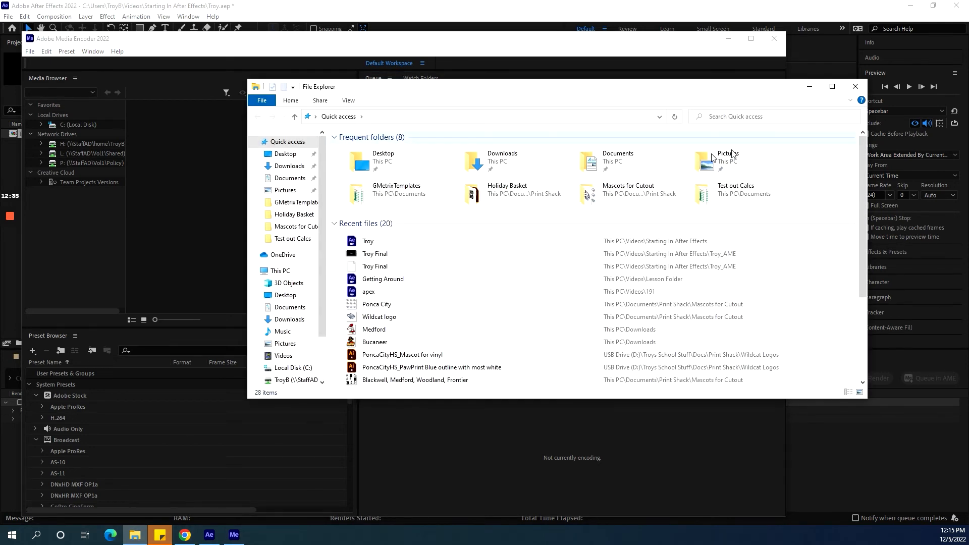
{"action": "left_click", "coordinate": [286, 357]}
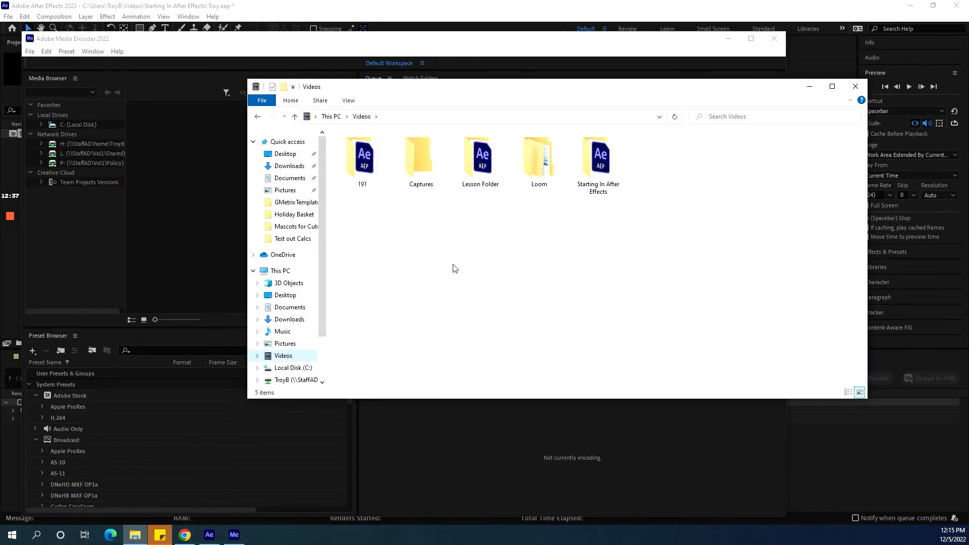
{"action": "double_click", "coordinate": [604, 166]}
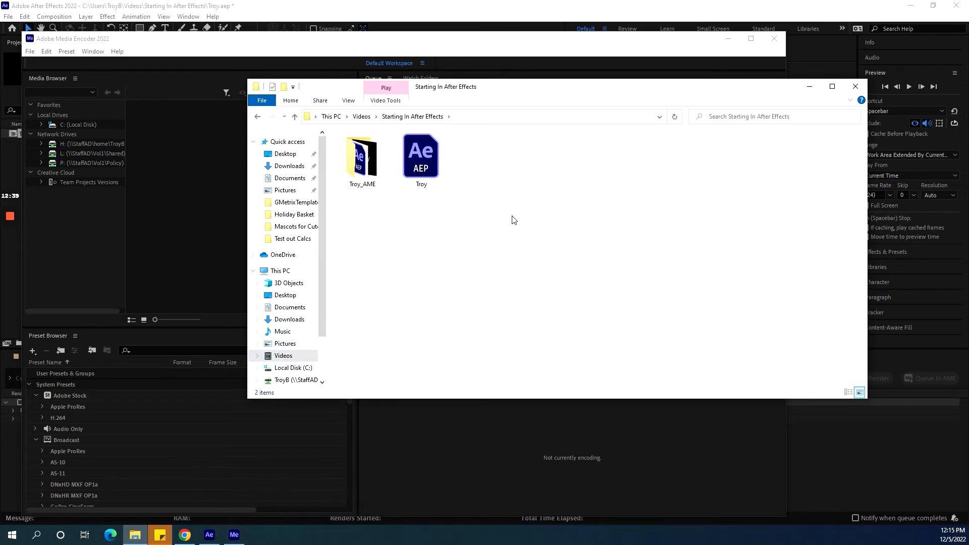
{"action": "double_click", "coordinate": [367, 170]}
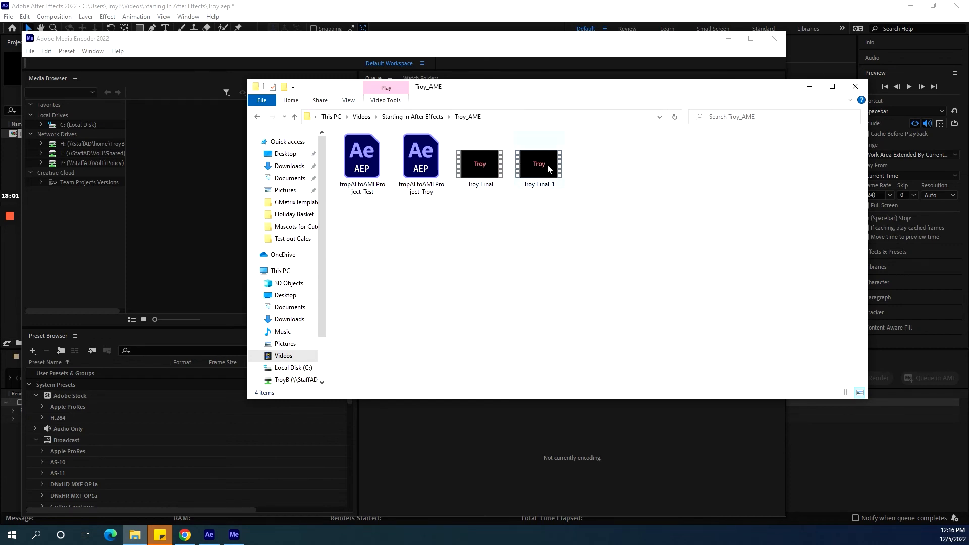
{"action": "mouse_move", "coordinate": [549, 168]}
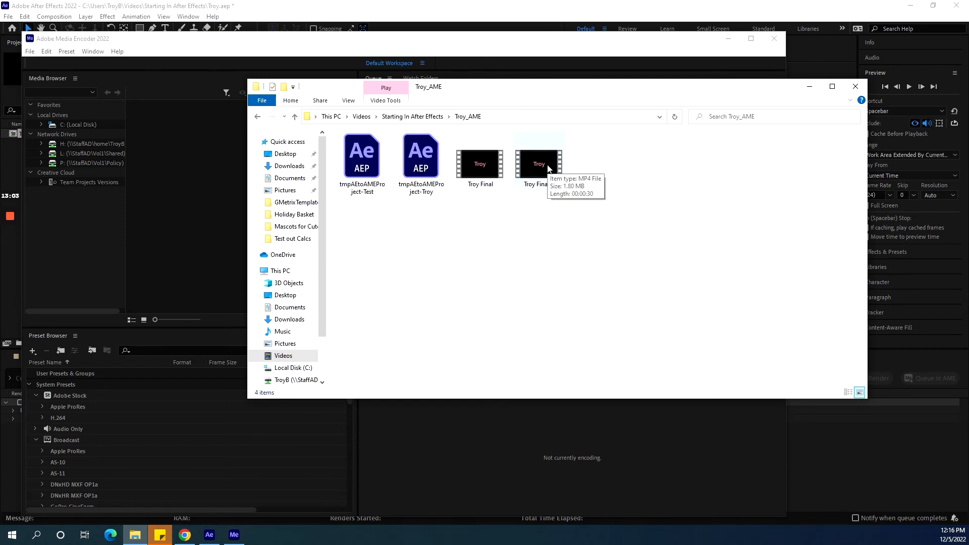
{"action": "mouse_move", "coordinate": [412, 171]}
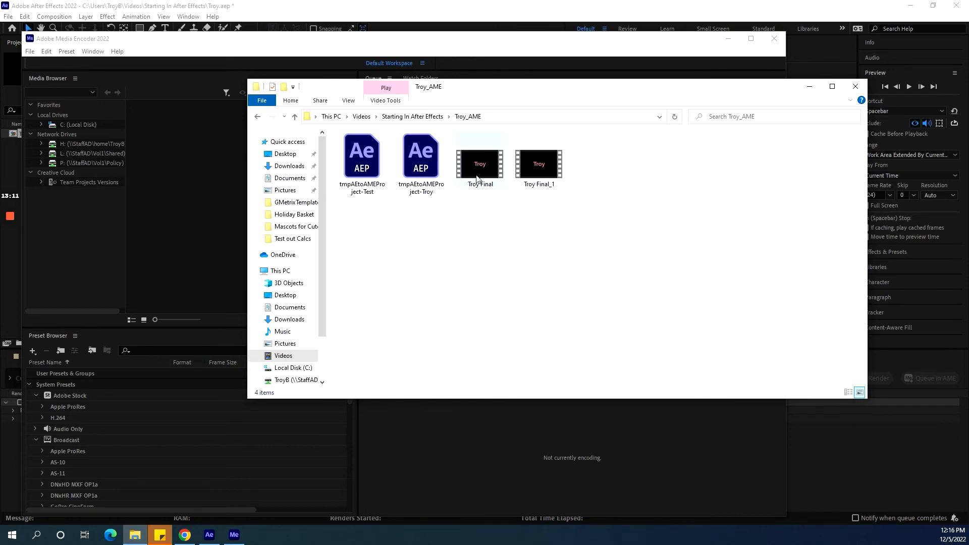
Close File Explorer and Adobe Media Encoder to return to After Effects.
{"action": "mouse_move", "coordinate": [487, 165]}
{"action": "left_click", "coordinate": [856, 87]}
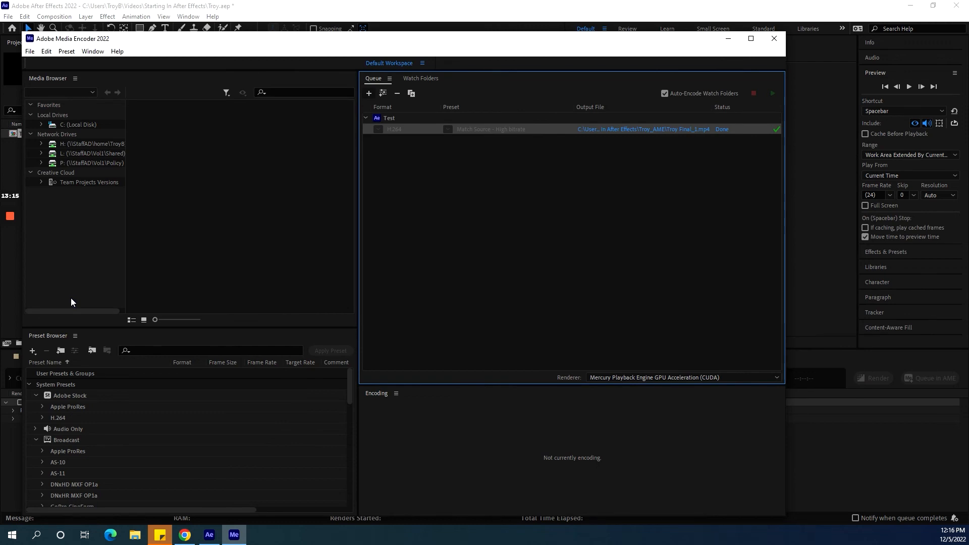
{"action": "left_click", "coordinate": [774, 41]}
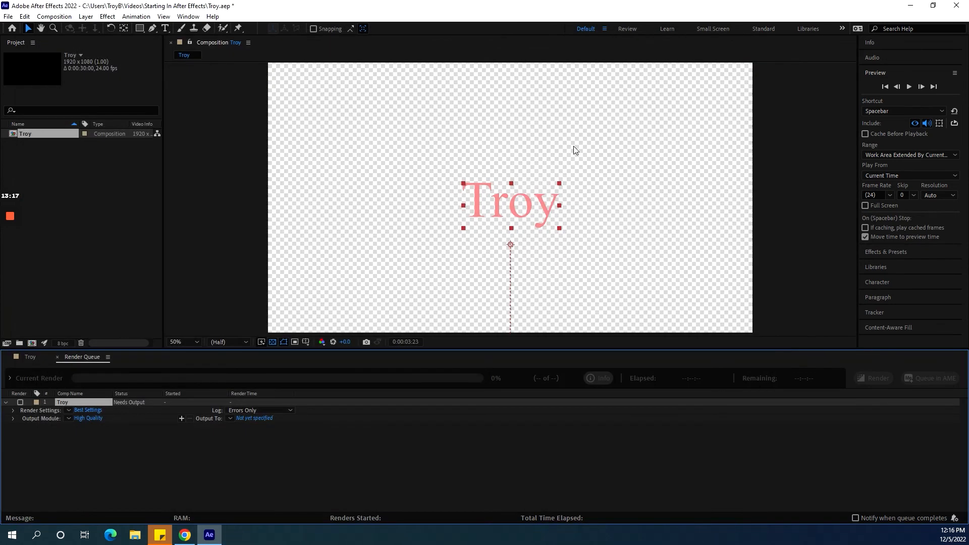
Create a new blank project, closing the Troy project.
{"action": "left_click", "coordinate": [10, 17]}
{"action": "mouse_move", "coordinate": [15, 32]}
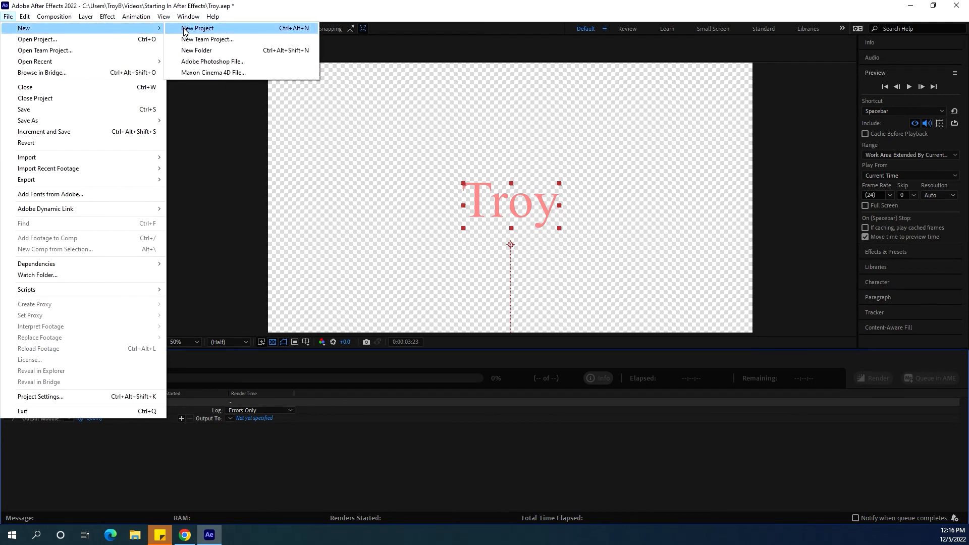
{"action": "left_click", "coordinate": [192, 28]}
{"action": "left_click", "coordinate": [486, 280]}
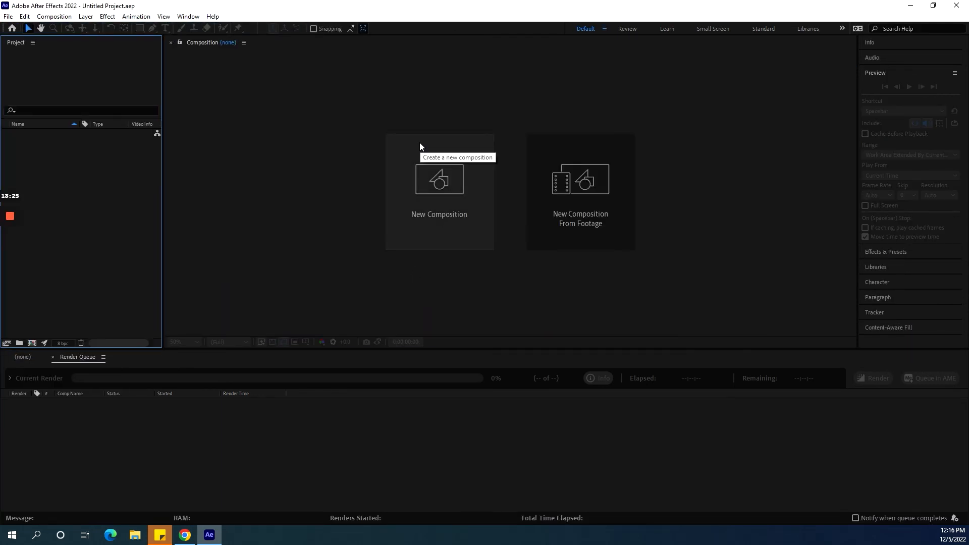
Switch to the Learn workspace, browse the After Effects tutorials, and start the After Effects Overview tutorial.
{"action": "left_click", "coordinate": [664, 28]}
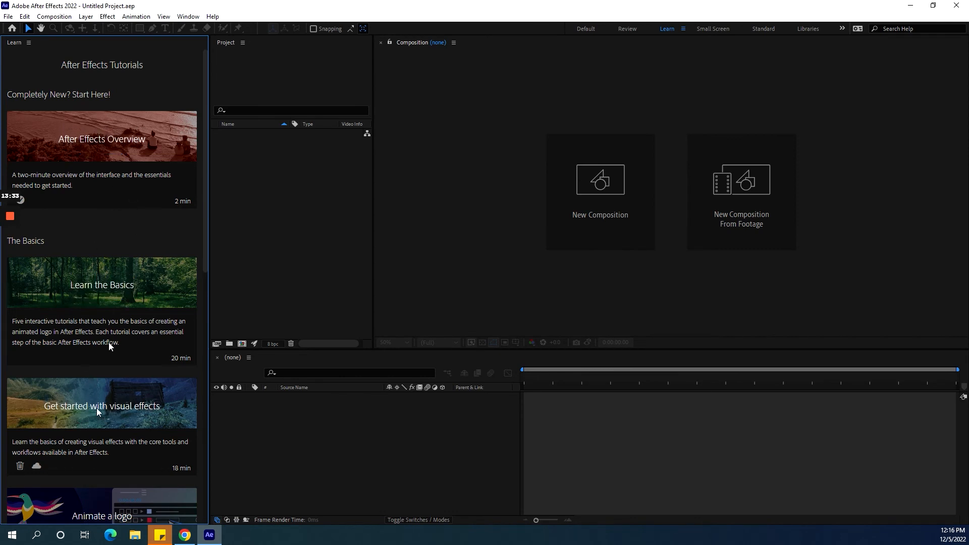
{"action": "mouse_move", "coordinate": [118, 158]}
{"action": "mouse_move", "coordinate": [110, 289]}
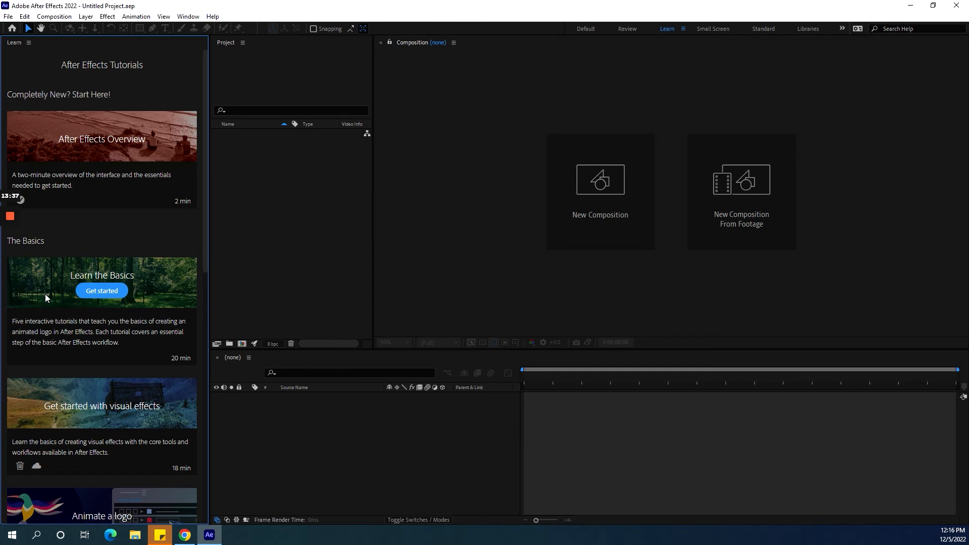
{"action": "mouse_move", "coordinate": [56, 379]}
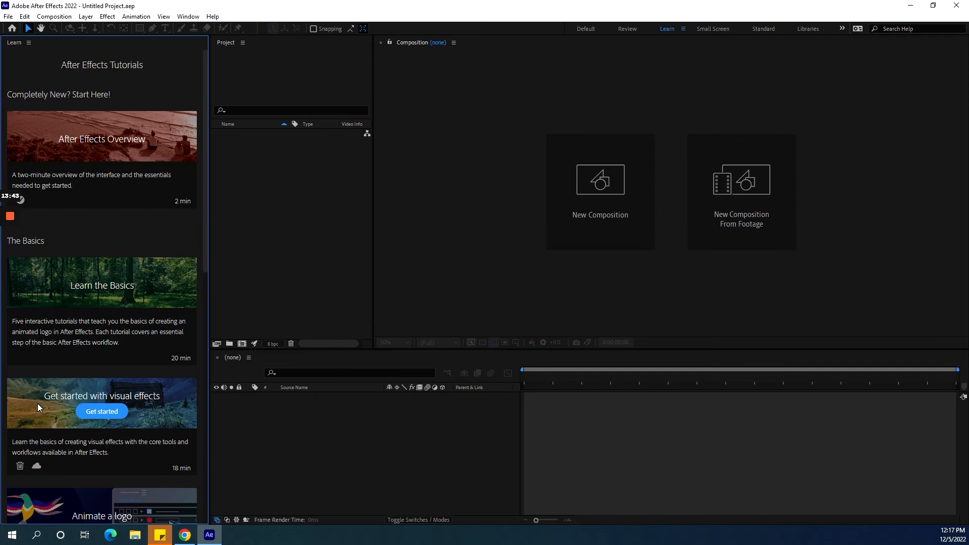
{"action": "scroll", "coordinate": [38, 404], "scroll_direction": "down", "scroll_amount": 7}
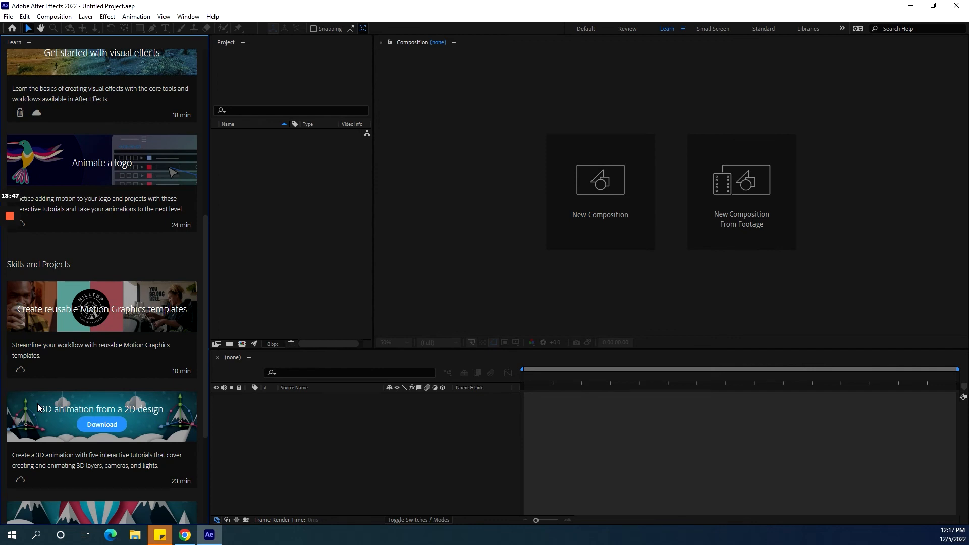
{"action": "scroll", "coordinate": [70, 373], "scroll_direction": "up", "scroll_amount": 4}
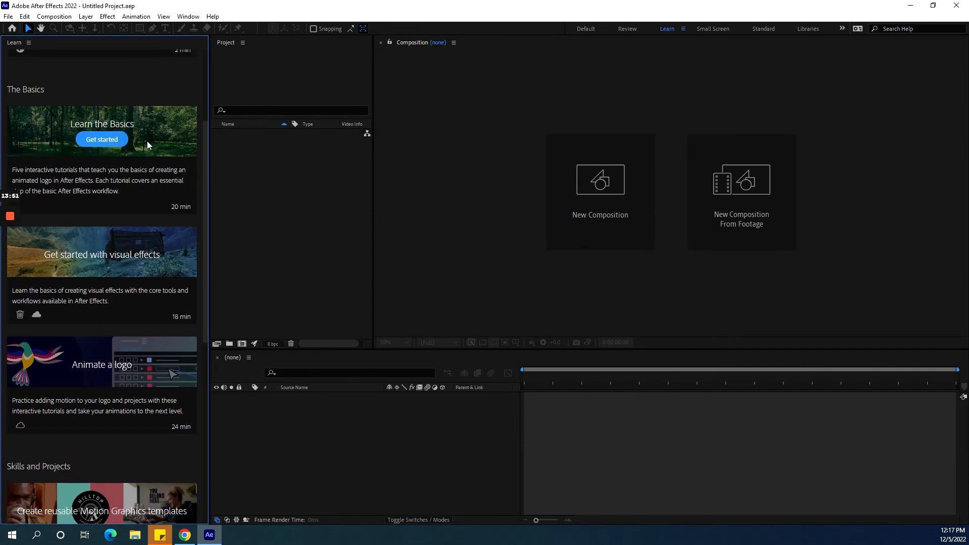
{"action": "scroll", "coordinate": [192, 323], "scroll_direction": "up", "scroll_amount": 3}
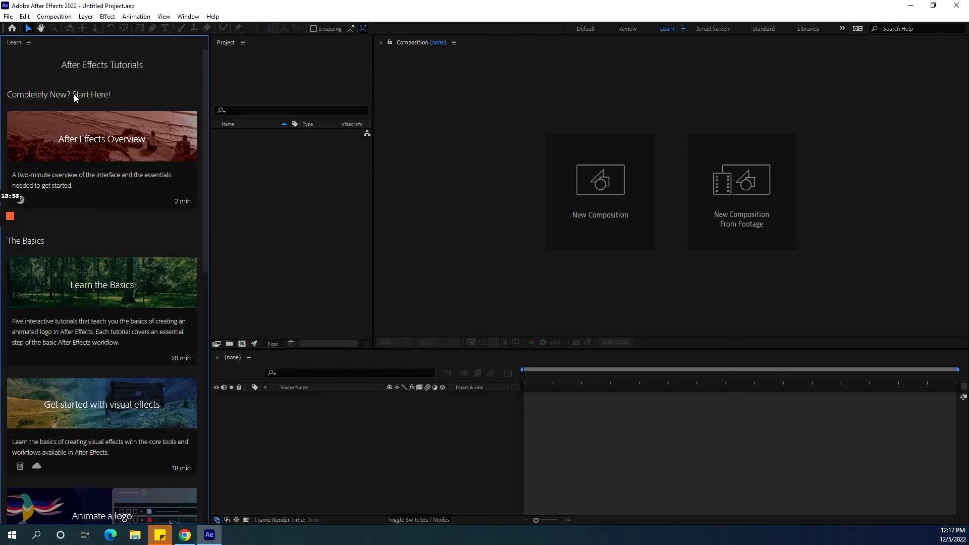
{"action": "mouse_move", "coordinate": [97, 127]}
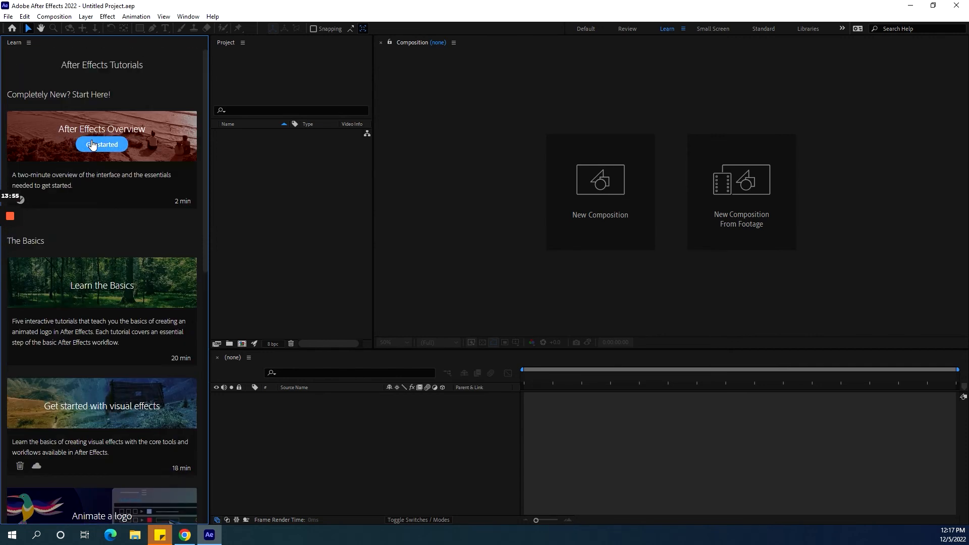
{"action": "left_click", "coordinate": [92, 145]}
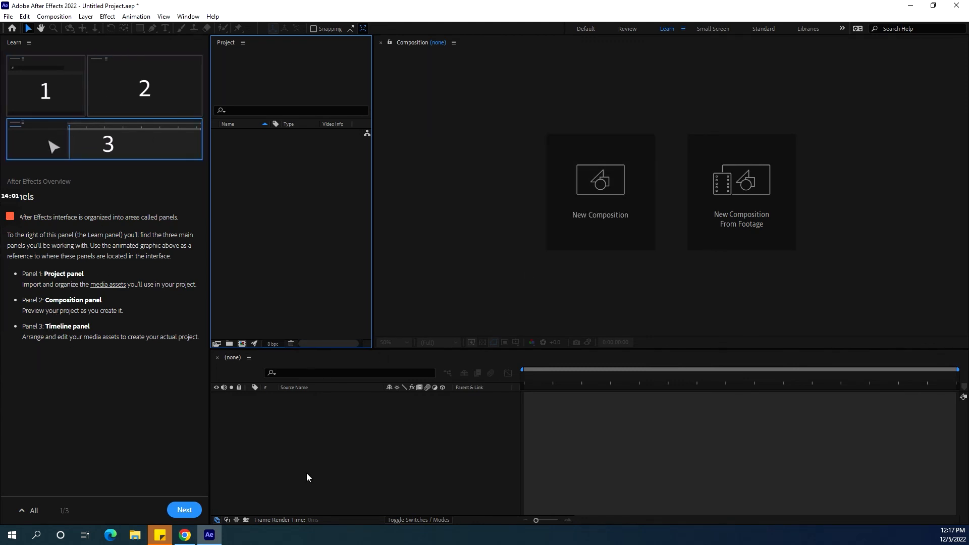
Page through the After Effects Overview tutorial and continue on to the Learn the Basics series.
{"action": "left_click", "coordinate": [172, 509]}
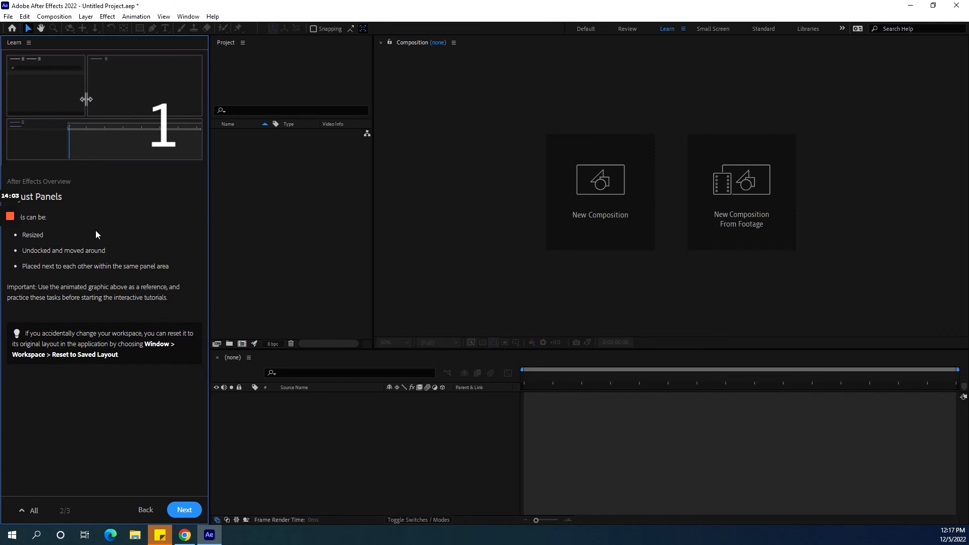
{"action": "left_click", "coordinate": [185, 510]}
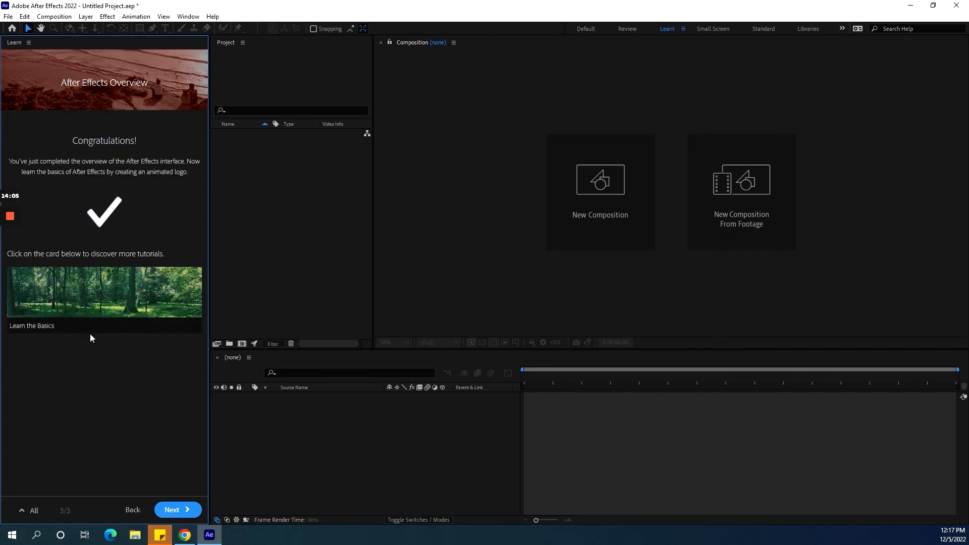
{"action": "mouse_move", "coordinate": [159, 310]}
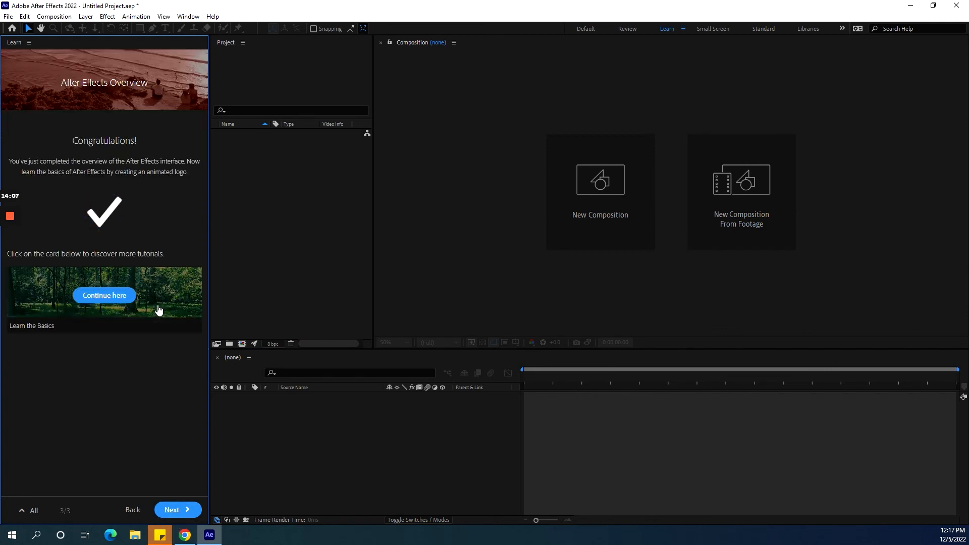
{"action": "left_click", "coordinate": [124, 302]}
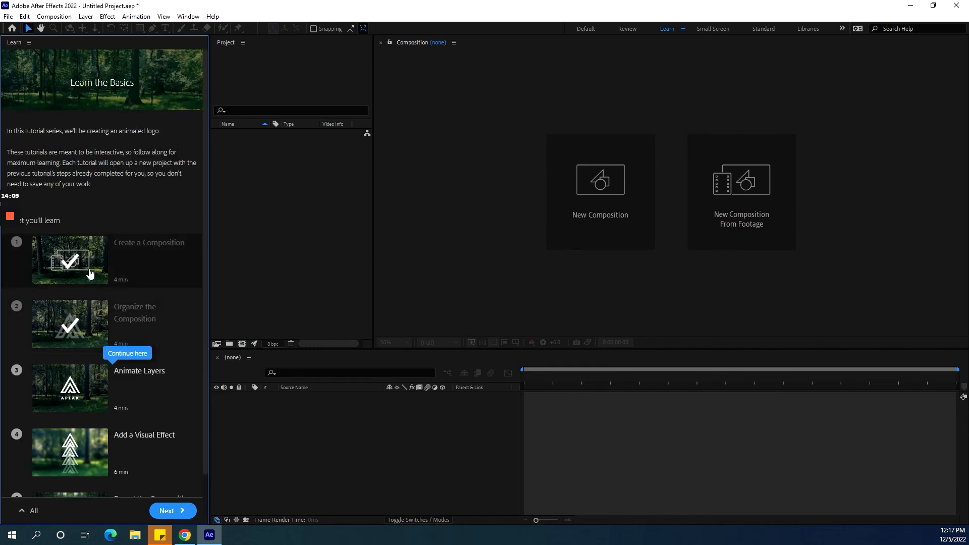
Open the Create a Composition lesson and save the current project in the Starting In After Effects folder when prompted.
{"action": "left_click", "coordinate": [112, 266]}
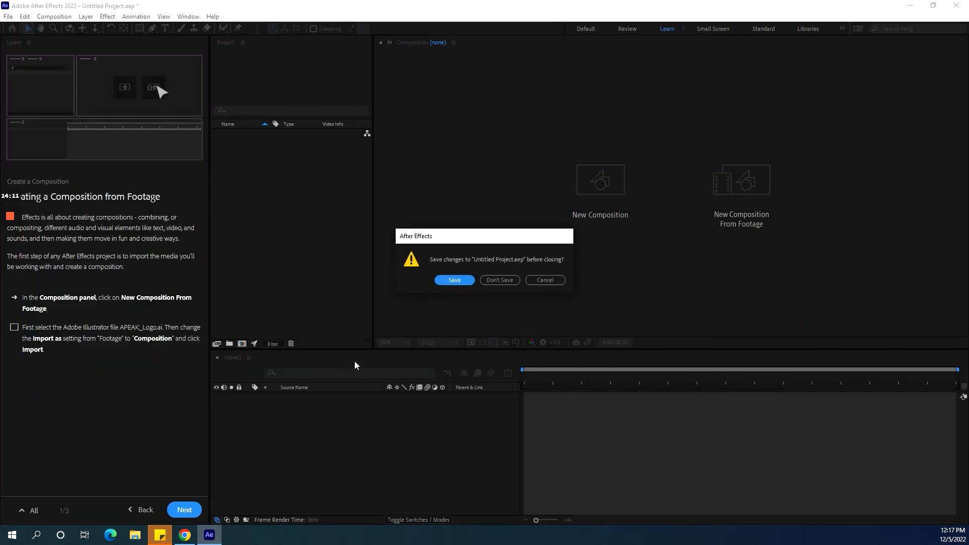
{"action": "left_click", "coordinate": [461, 281]}
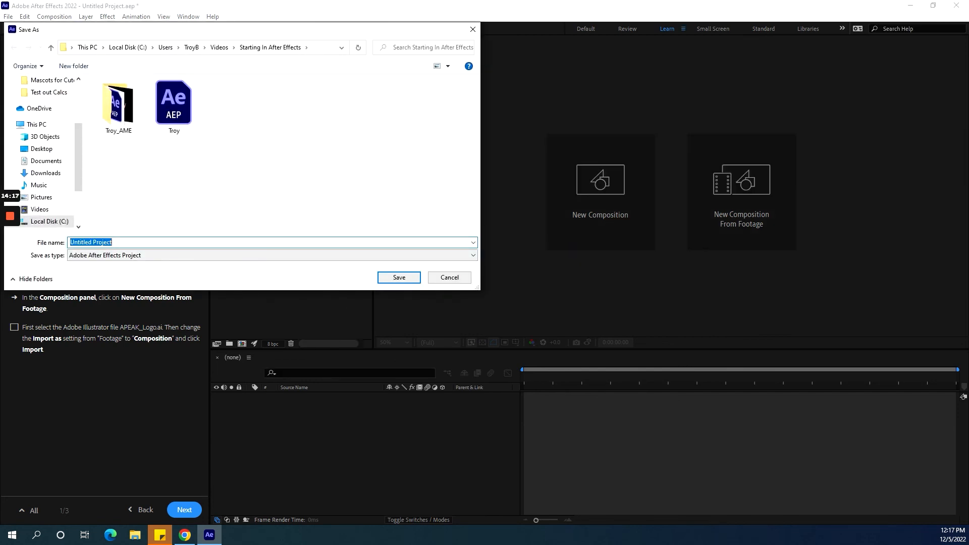
{"action": "type", "text": "First footage"}
{"action": "left_click", "coordinate": [399, 277]}
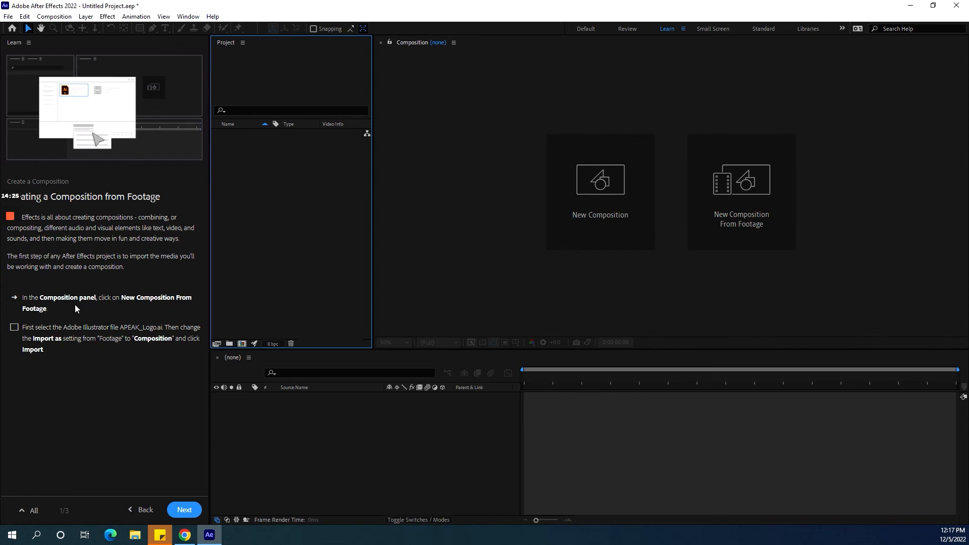
Open the New Composition settings and cancel them.
{"action": "left_click", "coordinate": [634, 189]}
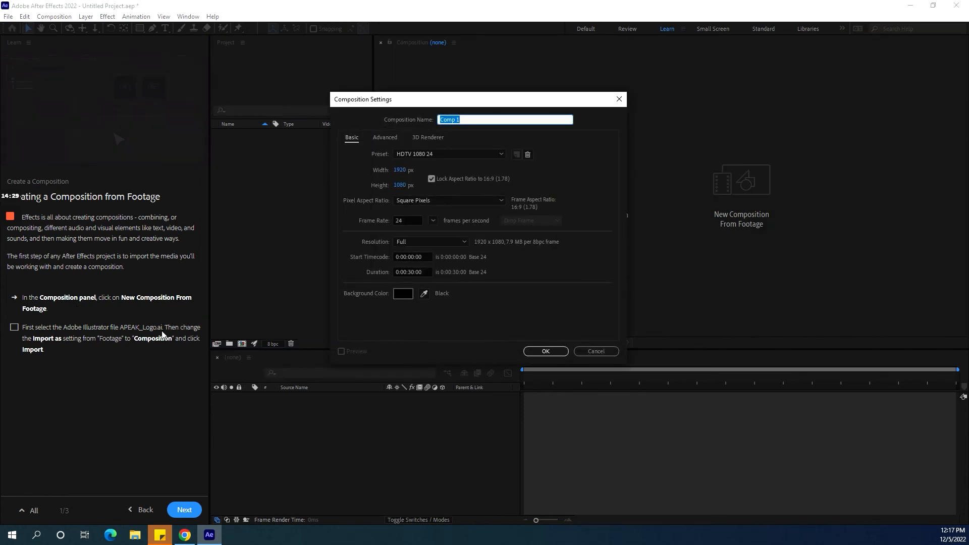
{"action": "left_click", "coordinate": [604, 355]}
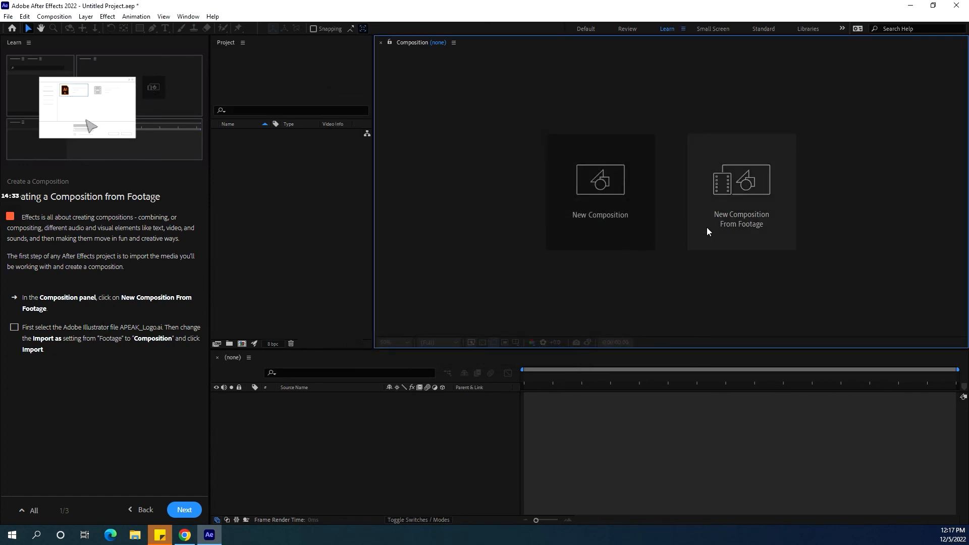
Create a new composition from footage by importing APEAK_Logo and Summer_Forest and accepting the composition-from-selection settings.
{"action": "left_click", "coordinate": [764, 177]}
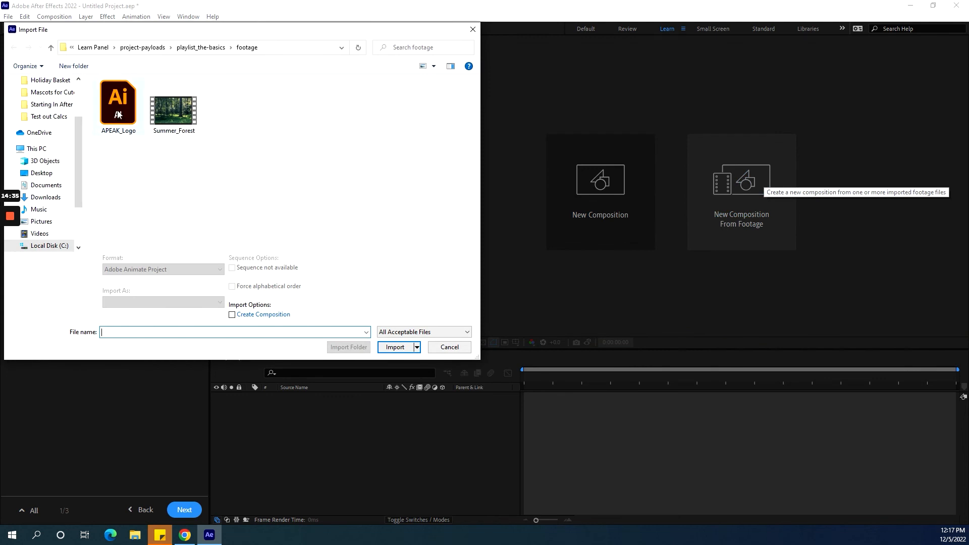
{"action": "left_click", "coordinate": [118, 115]}
{"action": "left_click", "coordinate": [170, 119], "text": "ctrl"}
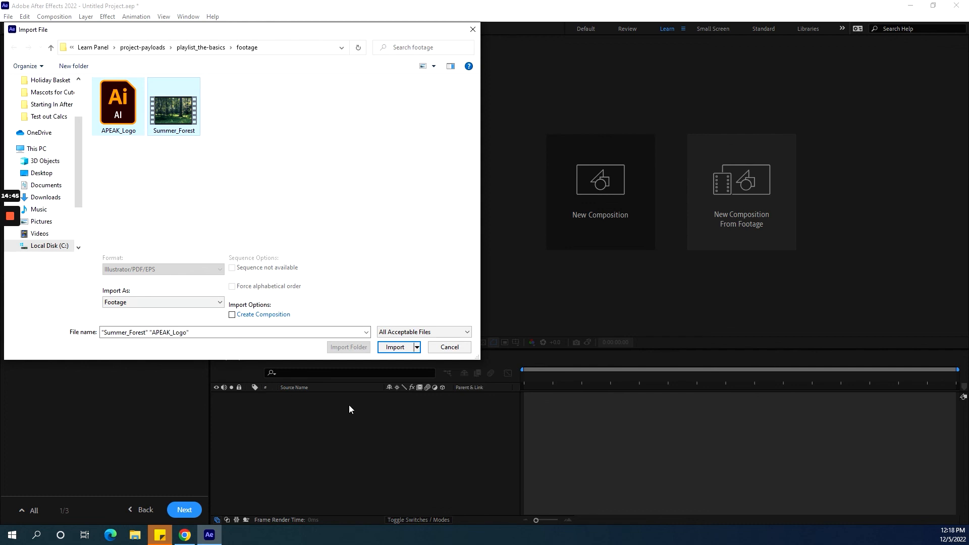
{"action": "left_click", "coordinate": [406, 348]}
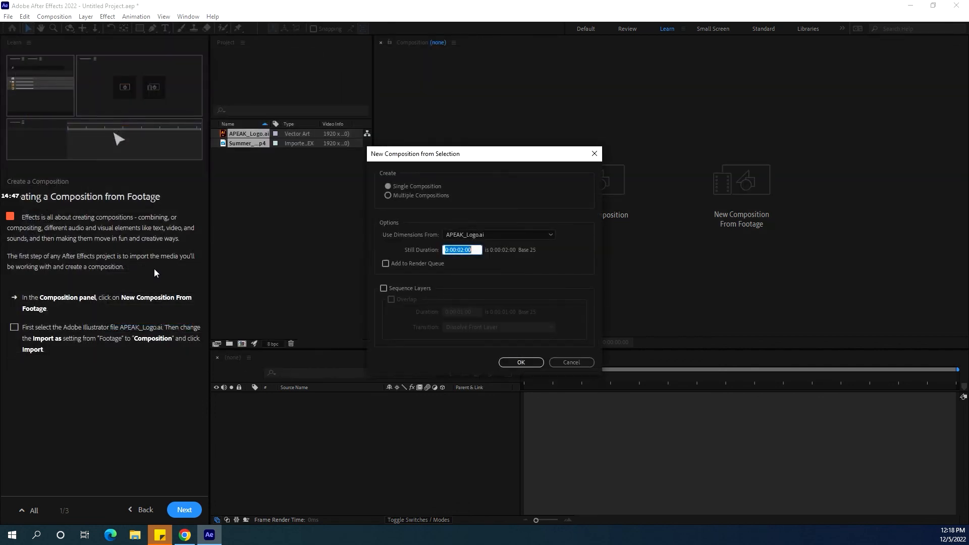
{"action": "left_click", "coordinate": [521, 362]}
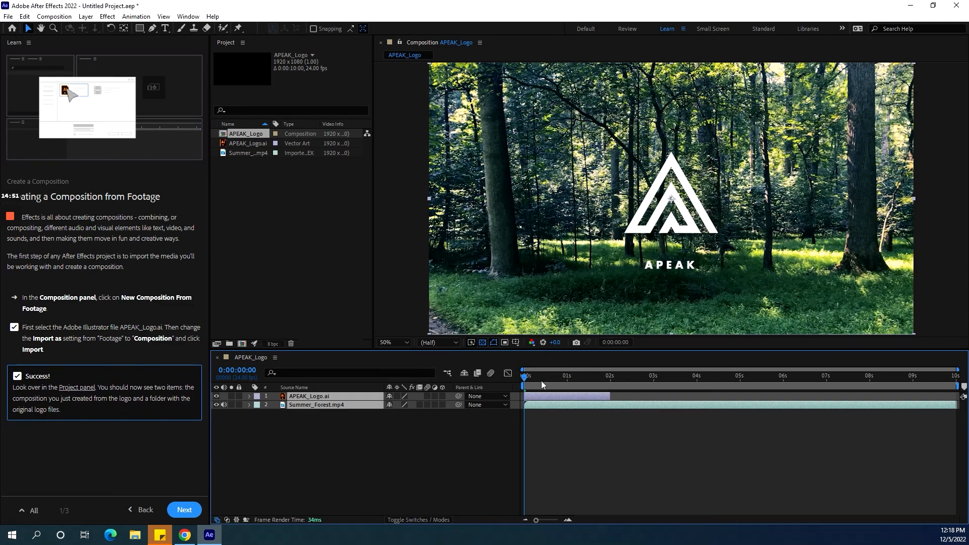
Scrub the APEAK_Logo composition's time indicator to preview it, returning to the start.
{"action": "left_click_drag", "start_coordinate": [525, 377], "coordinate": [954, 376]}
{"action": "left_click", "coordinate": [627, 377]}
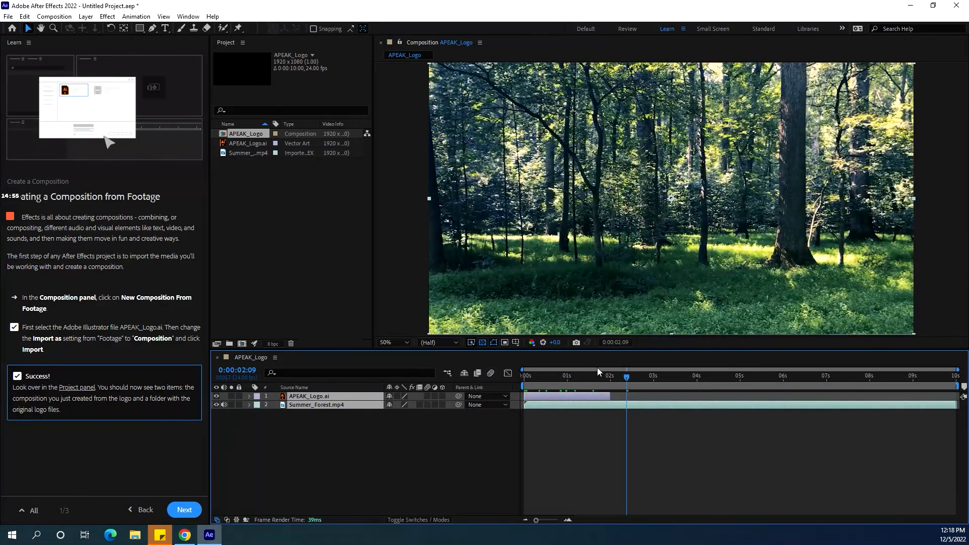
{"action": "left_click_drag", "start_coordinate": [626, 377], "coordinate": [514, 386]}
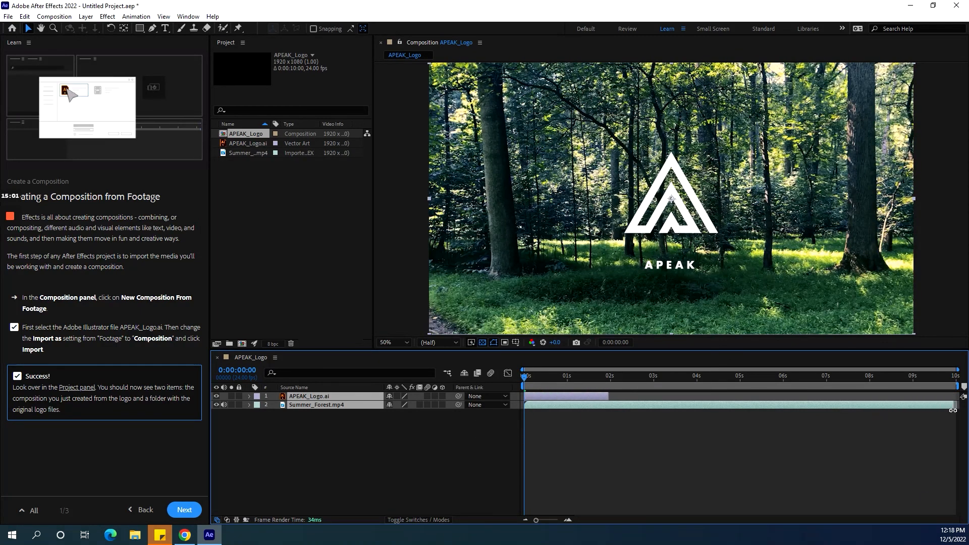
Extend the APEAK_Logo.ai layer's out point to about 4 seconds in the timeline.
{"action": "left_click", "coordinate": [697, 451]}
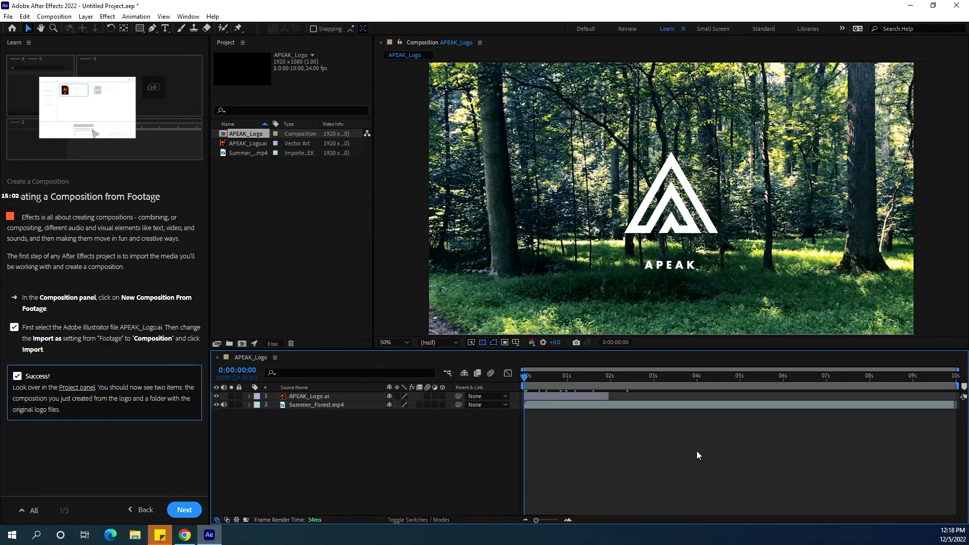
{"action": "left_click", "coordinate": [594, 397]}
{"action": "left_click_drag", "start_coordinate": [609, 396], "coordinate": [696, 389]}
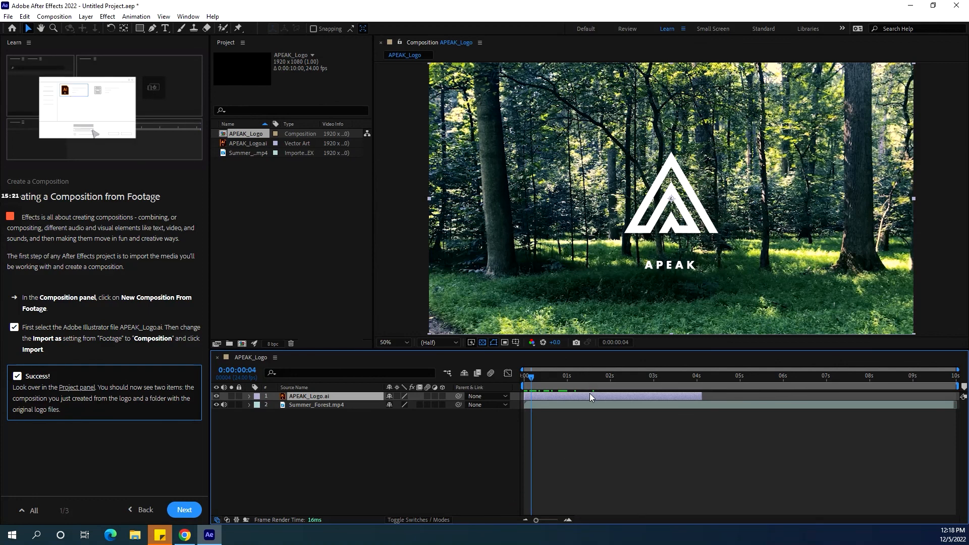
Slide the APEAK_Logo.ai layer to start at about 1 second and scrub the time indicator to check it.
{"action": "left_click_drag", "start_coordinate": [590, 397], "coordinate": [629, 387]}
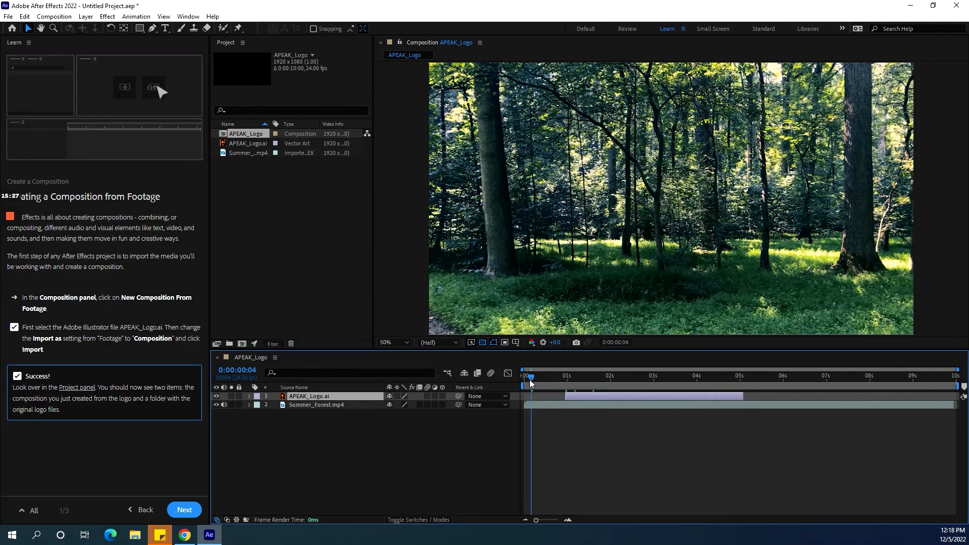
{"action": "left_click_drag", "start_coordinate": [529, 379], "coordinate": [601, 408]}
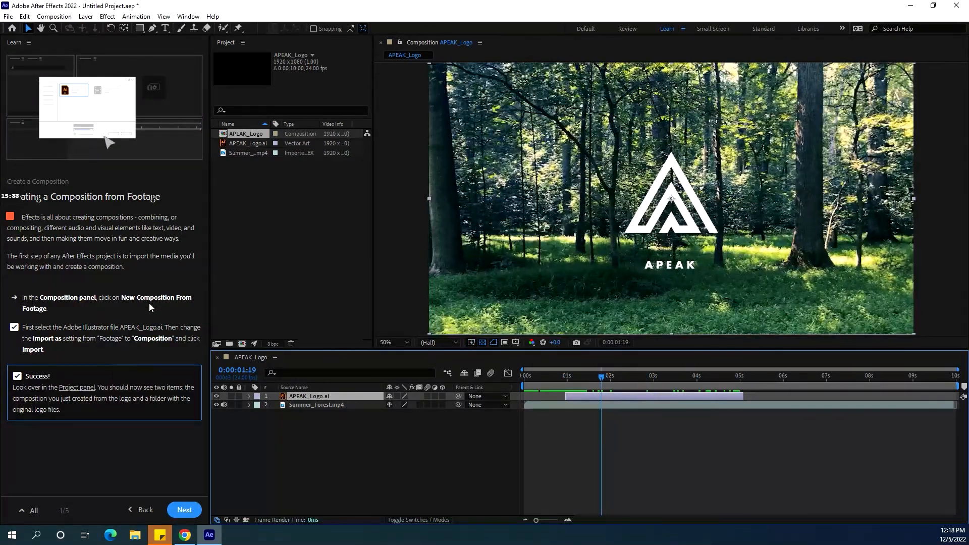